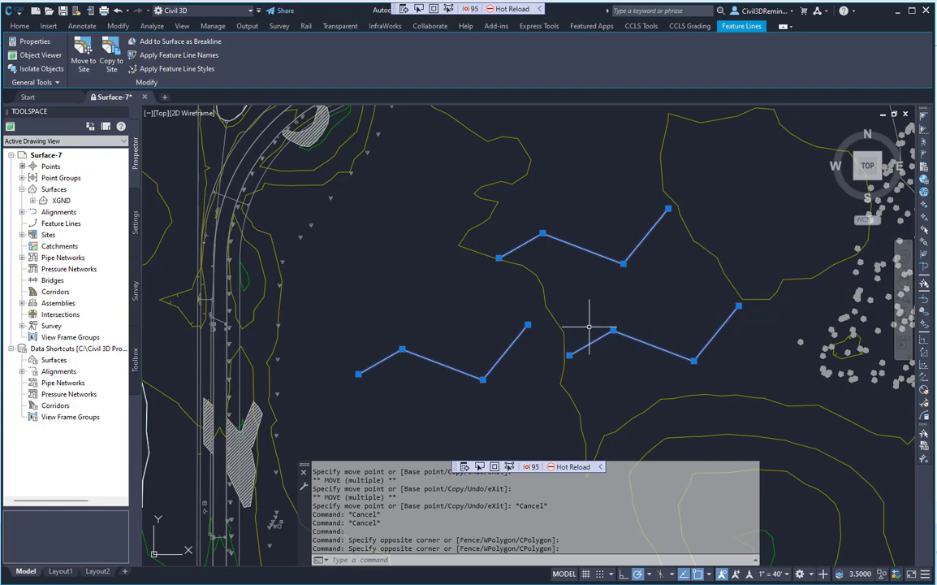
Create a TIN surface named ObjectsSurveyed.
{"action": "right_click", "coordinate": [53, 189]}
{"action": "left_click", "coordinate": [59, 199]}
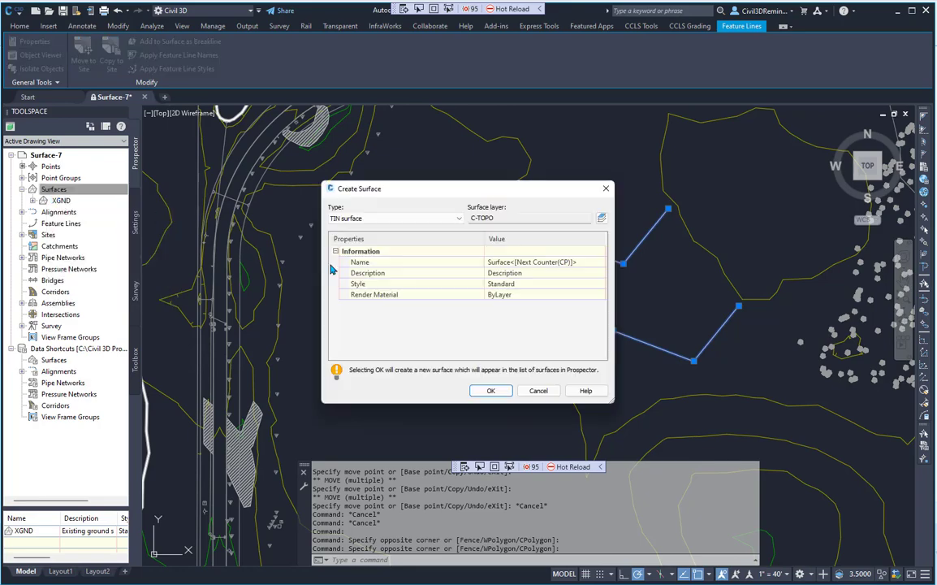
{"action": "left_click", "coordinate": [540, 262]}
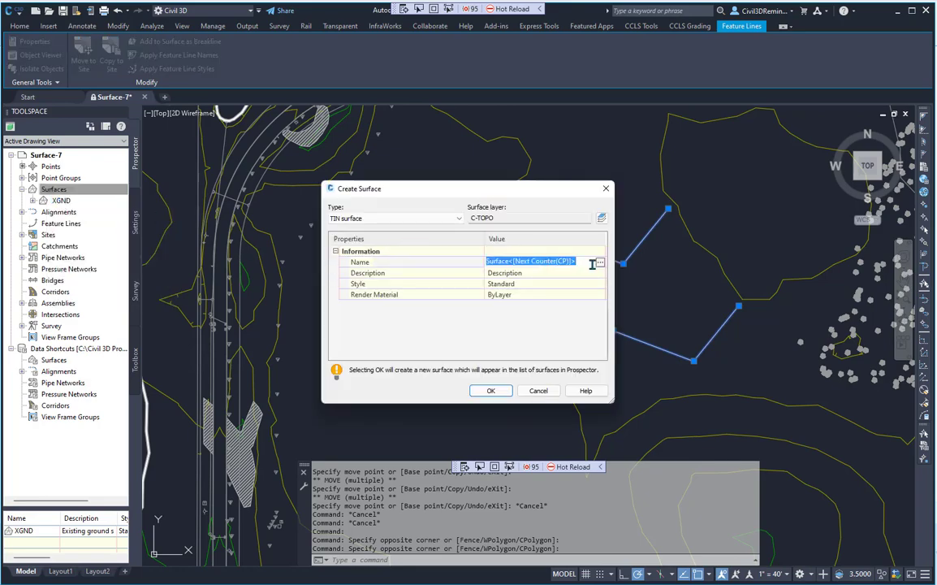
{"action": "type", "text": "Object"}
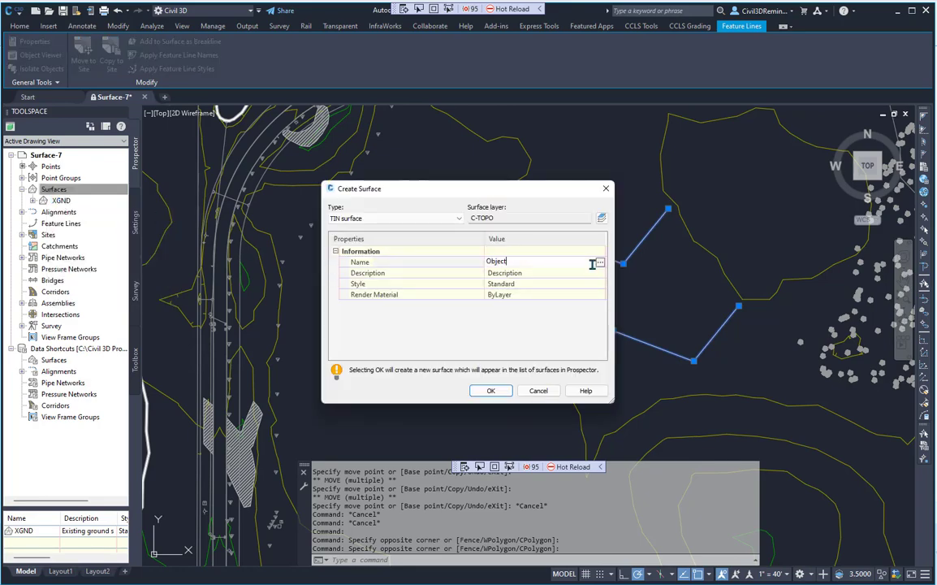
{"action": "type", "text": "sSurveyed"}
{"action": "key", "text": "Return"}
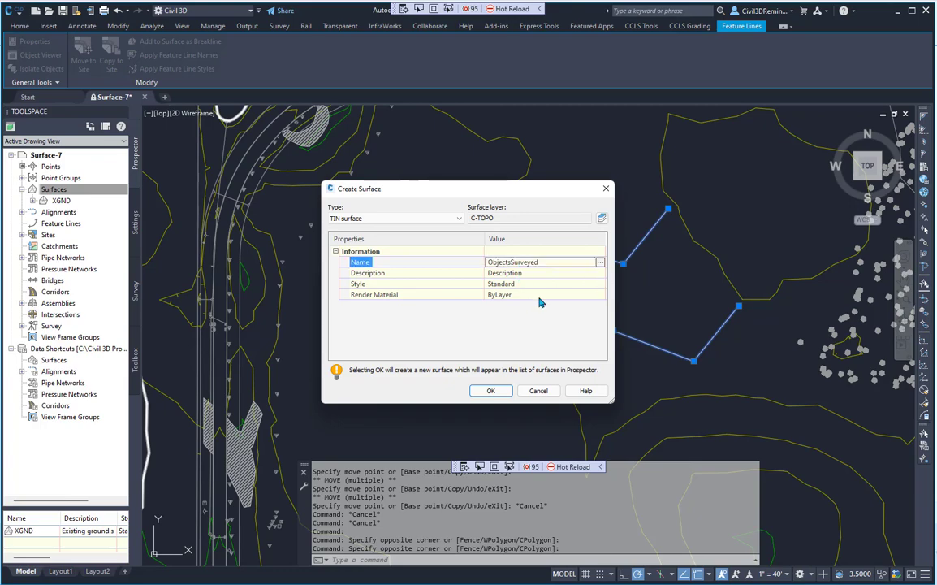
{"action": "left_click", "coordinate": [492, 390]}
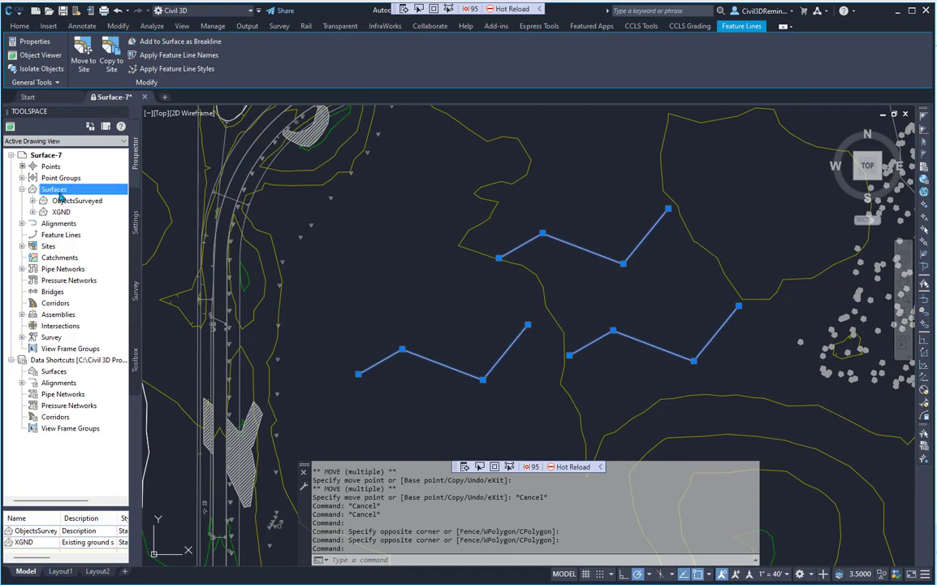
Add the three selected feature lines to the ObjectsSurveyed surface definition as standard breaklines with the description Objects.
{"action": "left_click", "coordinate": [33, 201]}
{"action": "left_click", "coordinate": [43, 235]}
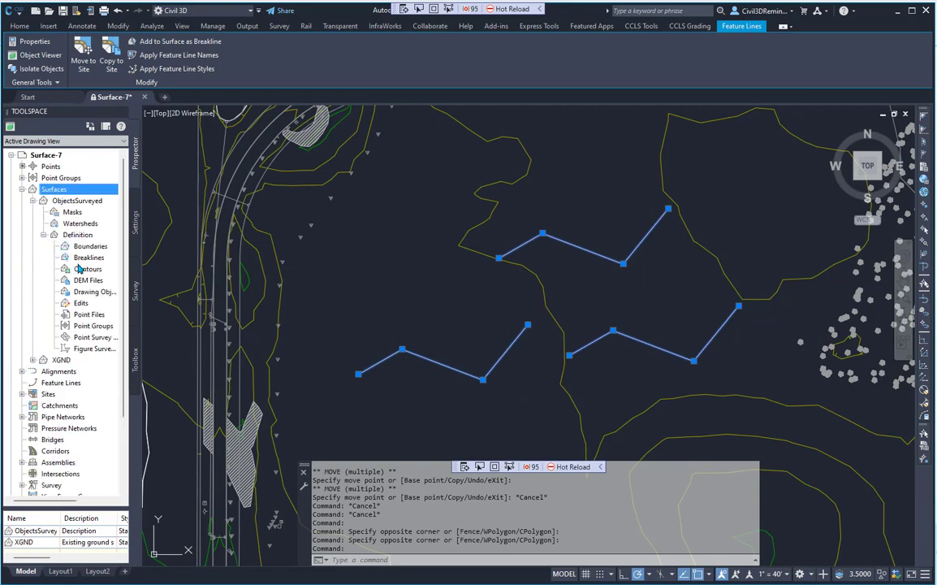
{"action": "left_click", "coordinate": [89, 258]}
{"action": "right_click", "coordinate": [95, 261]}
{"action": "left_click", "coordinate": [114, 267]}
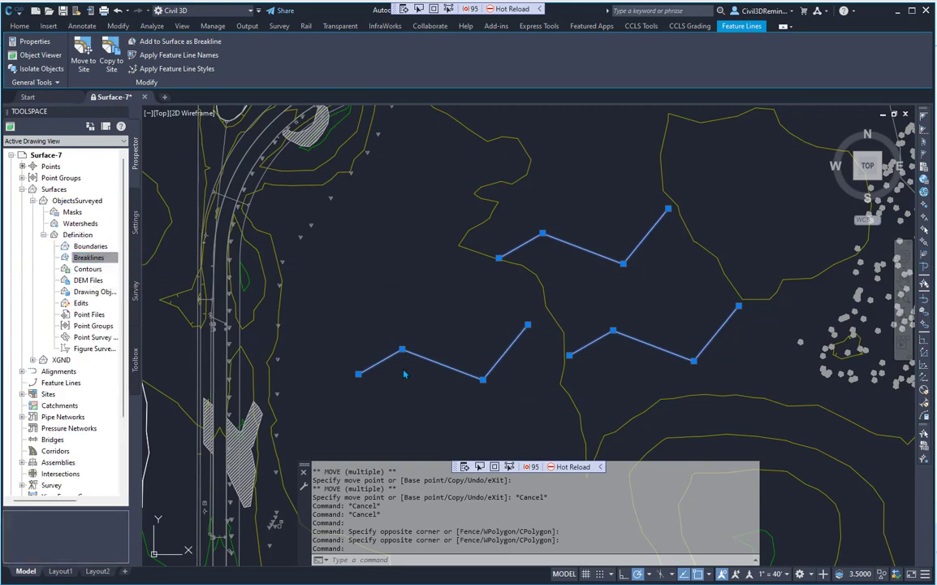
{"action": "left_click_drag", "start_coordinate": [358, 186], "coordinate": [161, 178]}
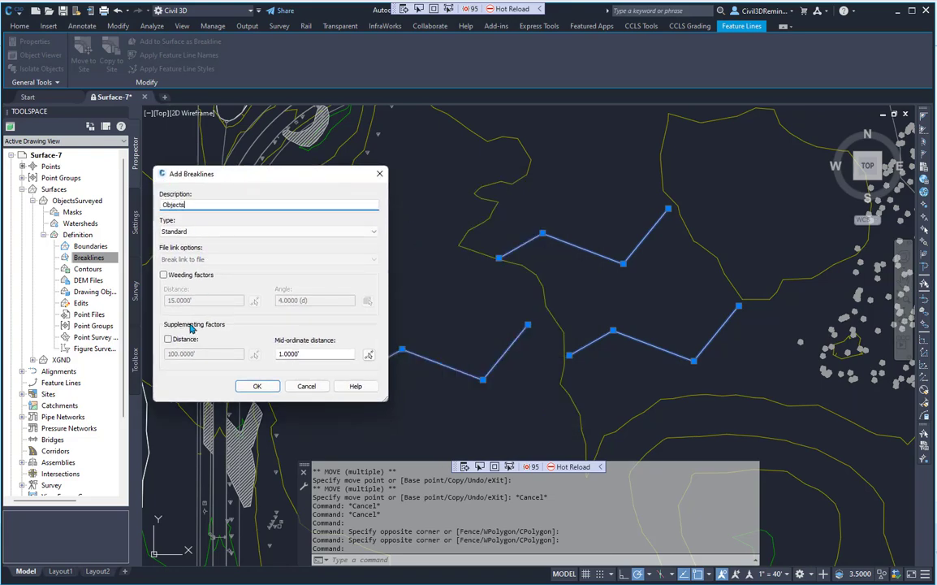
{"action": "left_click", "coordinate": [276, 387]}
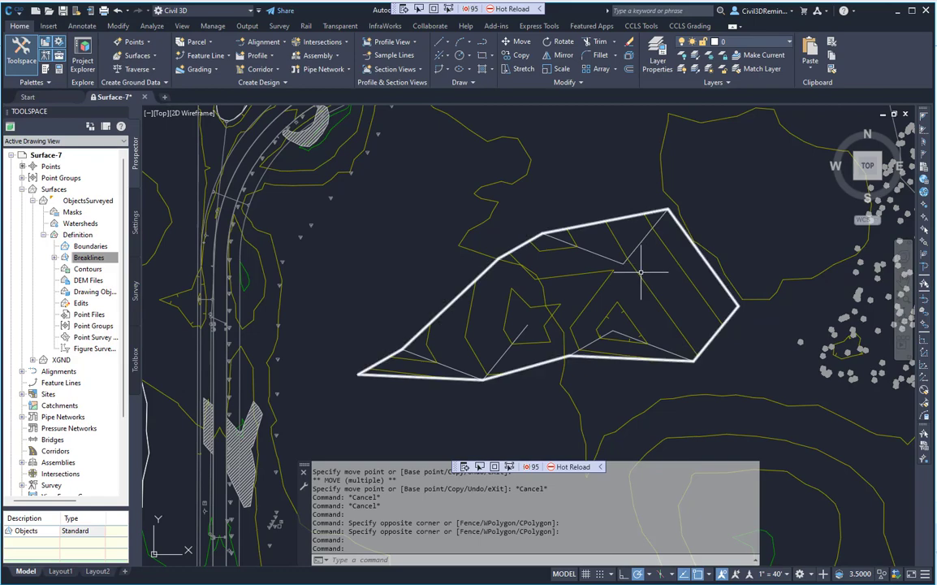
{"action": "left_click", "coordinate": [637, 243]}
{"action": "left_click", "coordinate": [617, 258]}
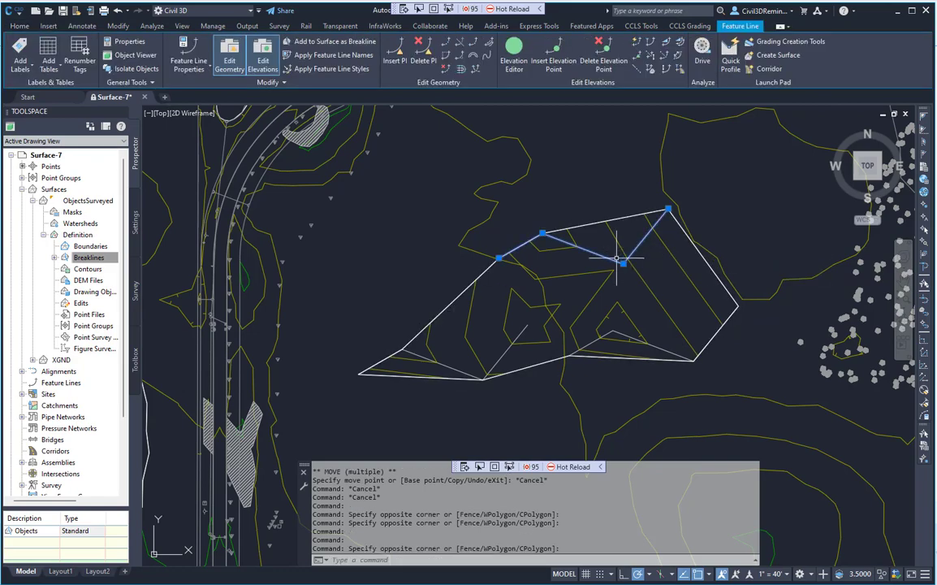
{"action": "left_click", "coordinate": [485, 375]}
{"action": "key", "text": "Escape"}
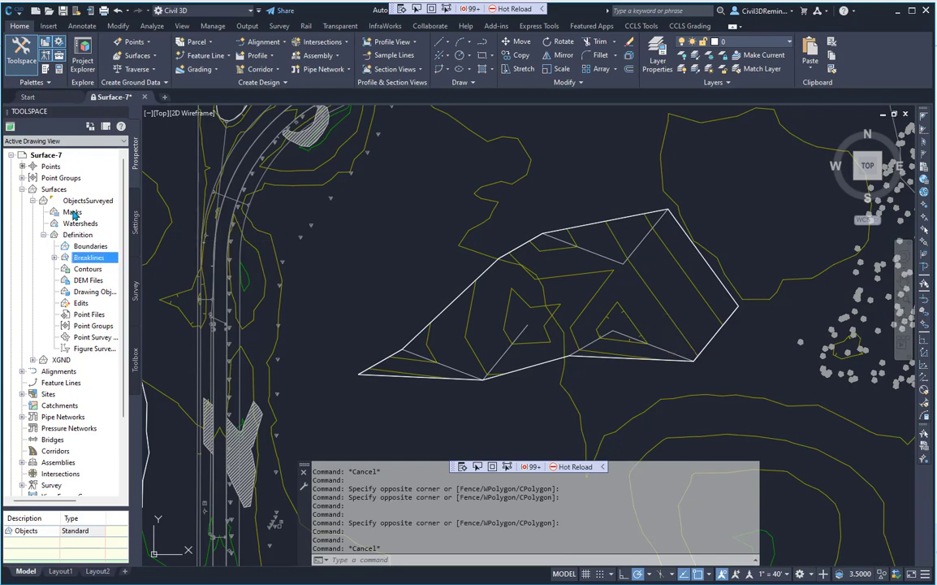
Start another surface of type TIN volume surface and name it DepthObjectsSurveyed.
{"action": "left_click", "coordinate": [43, 235]}
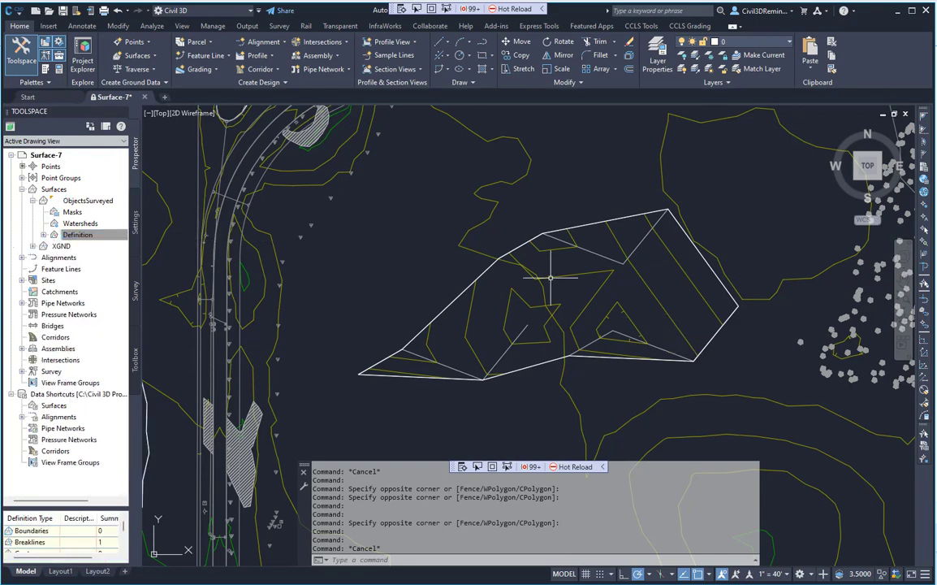
{"action": "left_click", "coordinate": [52, 190]}
{"action": "right_click", "coordinate": [54, 191]}
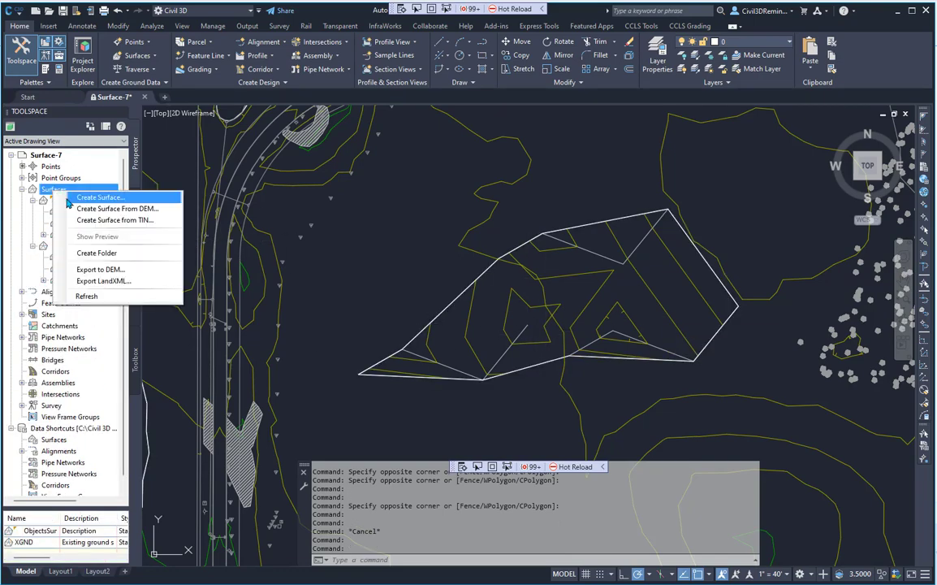
{"action": "left_click", "coordinate": [91, 197]}
{"action": "left_click", "coordinate": [382, 217]}
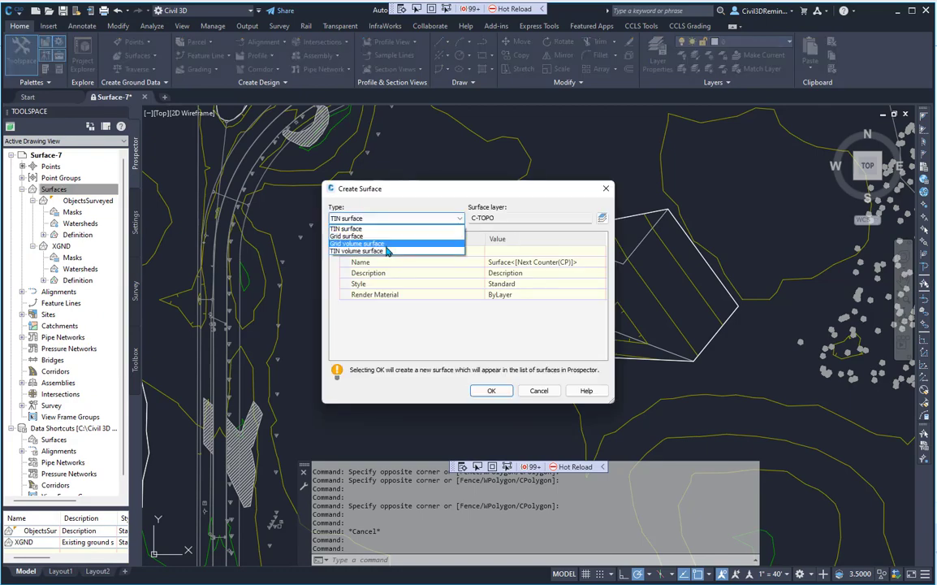
{"action": "left_click", "coordinate": [358, 251]}
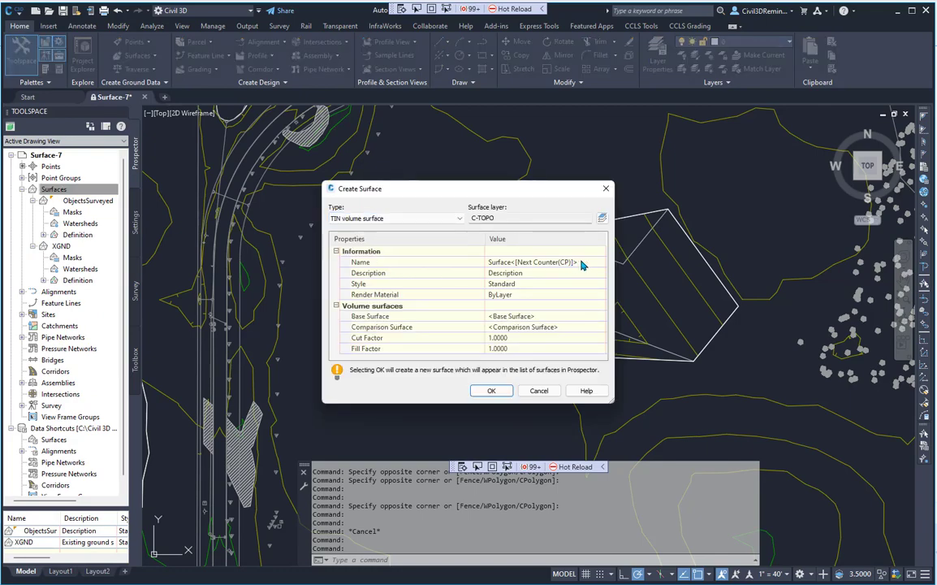
{"action": "left_click", "coordinate": [583, 264]}
{"action": "type", "text": "DepthObjectsSurveyed"}
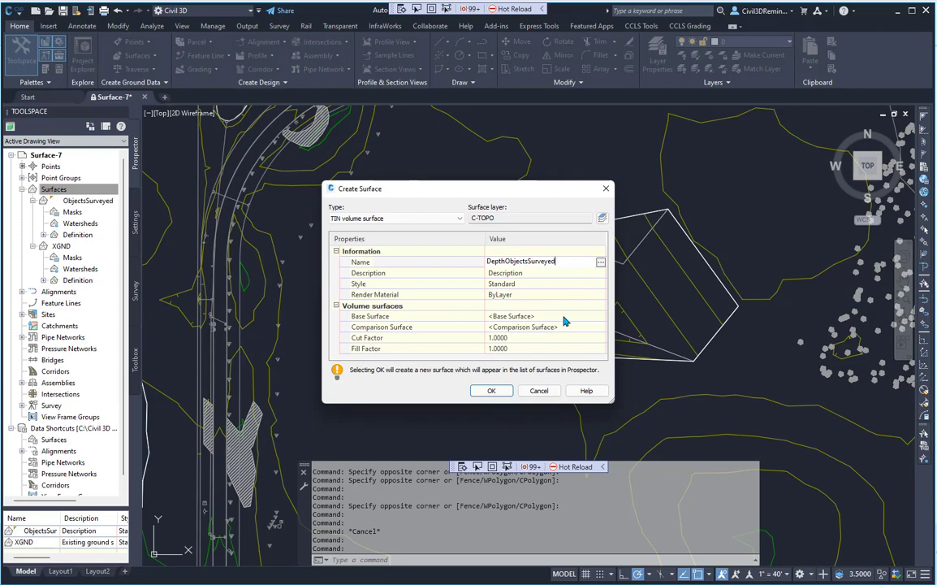
{"action": "key", "text": "Return"}
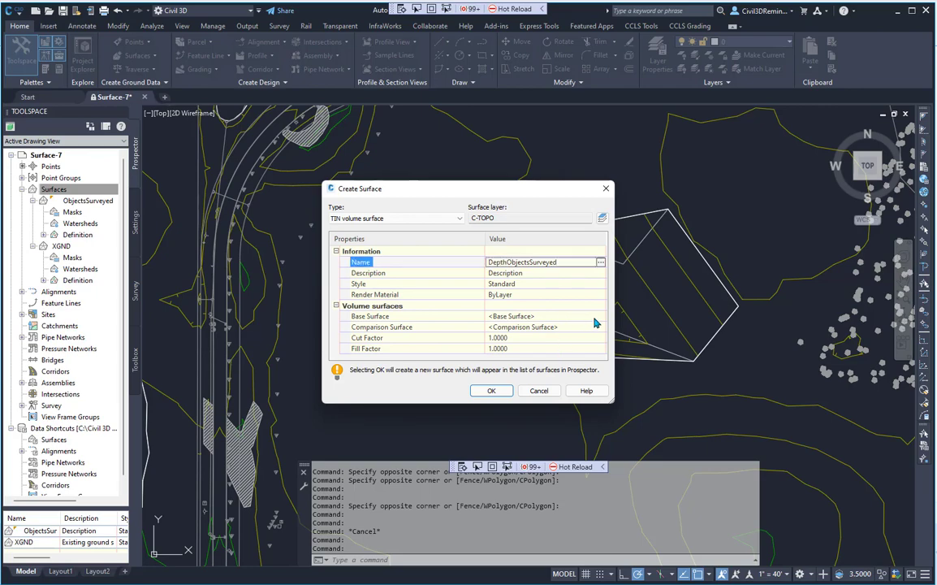
Set XGND as the base surface and ObjectsSurveyed as the comparison surface, and create the volume surface.
{"action": "left_click", "coordinate": [595, 317]}
{"action": "left_click", "coordinate": [599, 317]}
{"action": "left_click", "coordinate": [372, 263]}
{"action": "left_click", "coordinate": [467, 364]}
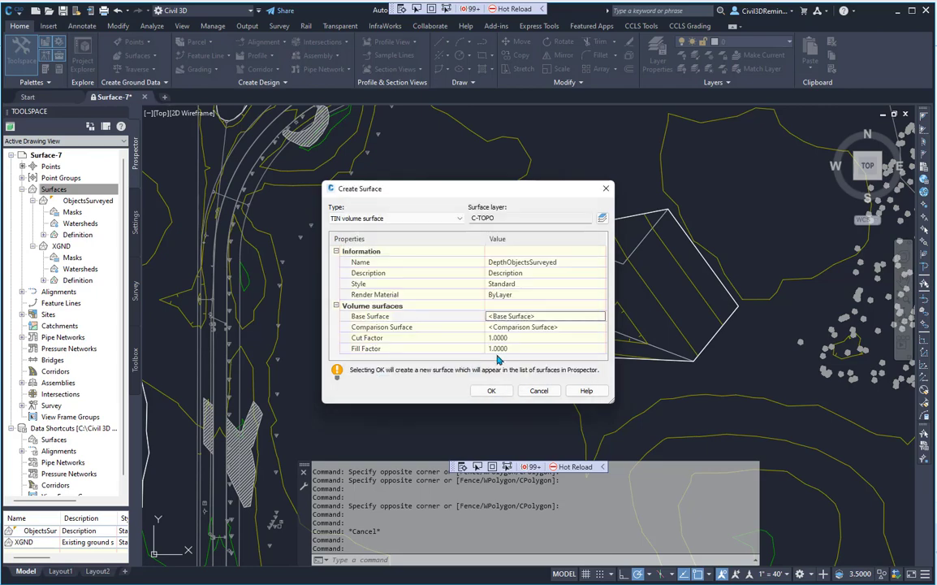
{"action": "left_click", "coordinate": [598, 327]}
{"action": "left_click", "coordinate": [600, 327]}
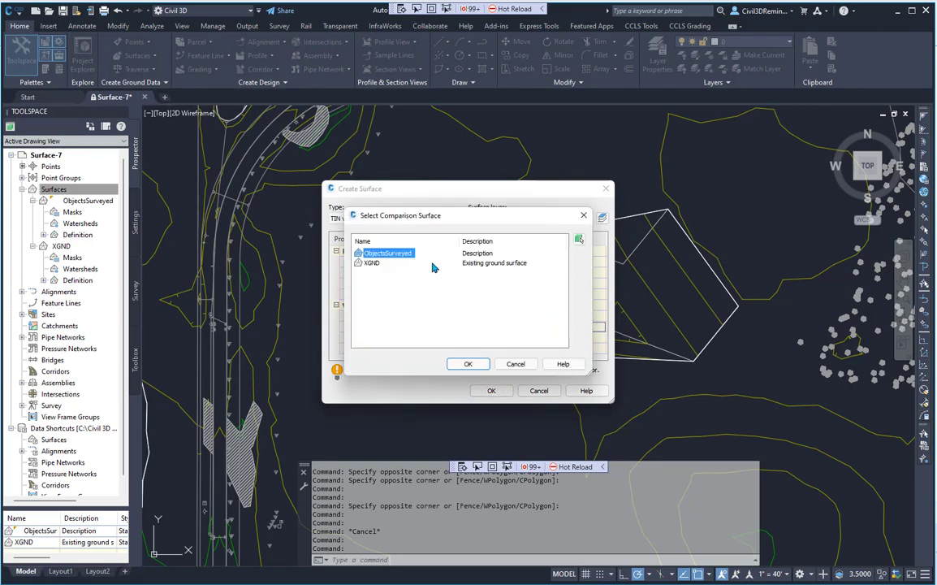
{"action": "left_click", "coordinate": [470, 364]}
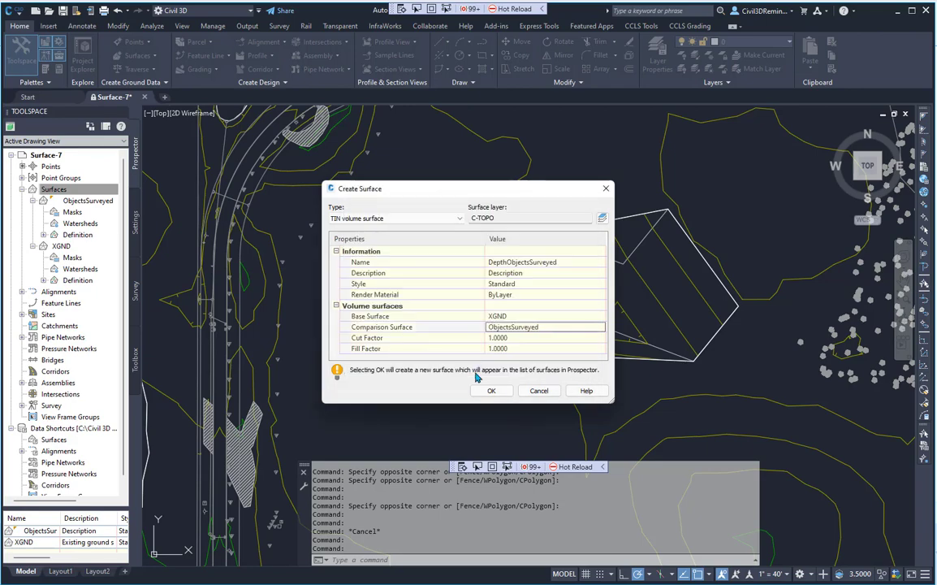
{"action": "left_click", "coordinate": [491, 391]}
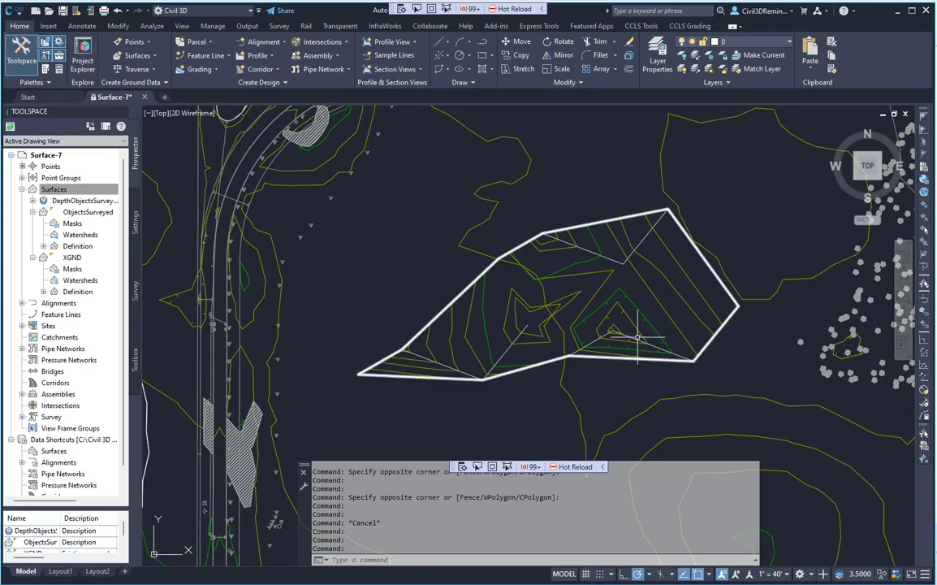
Copy the three feature lines inside the ObjectsSurveyed surface from Site 1 to a new site named CopyOfObjectsSurveyed.
{"action": "left_click", "coordinate": [516, 336]}
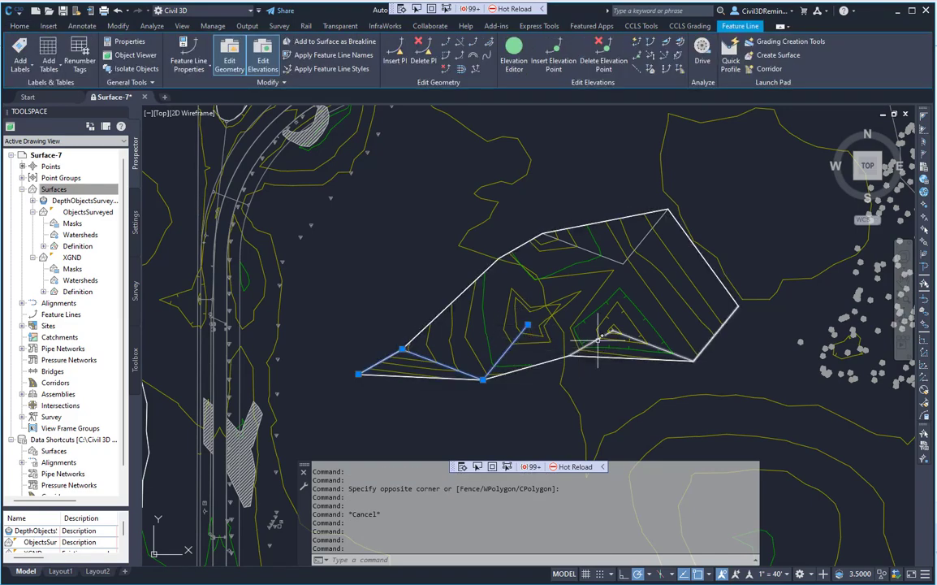
{"action": "key", "text": "Escape"}
{"action": "left_click", "coordinate": [513, 341]}
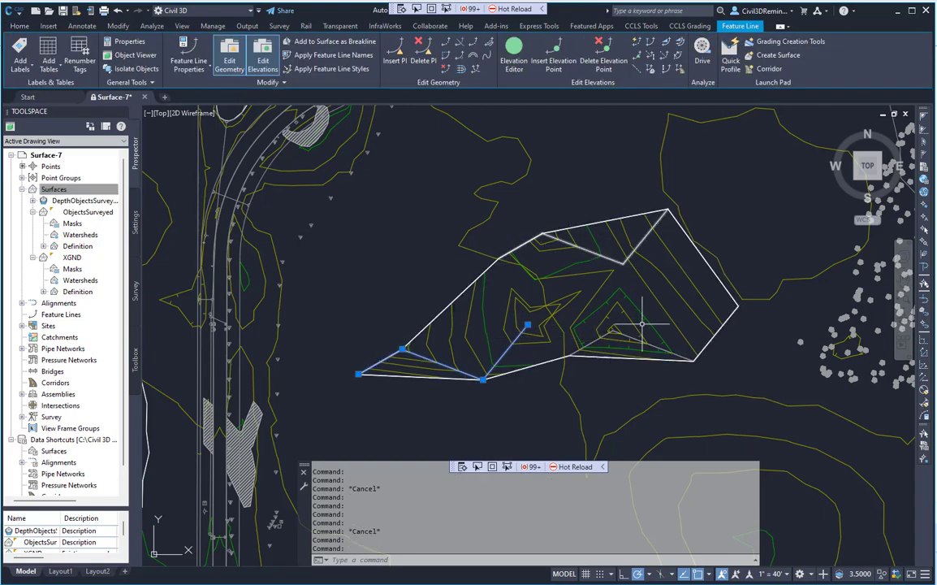
{"action": "left_click", "coordinate": [611, 264]}
{"action": "left_click", "coordinate": [608, 259]}
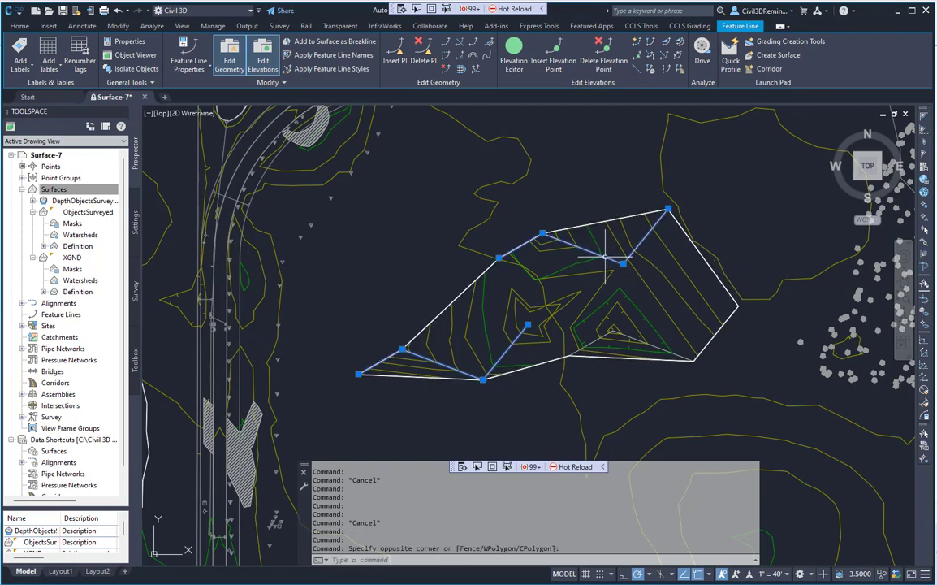
{"action": "left_click", "coordinate": [643, 341]}
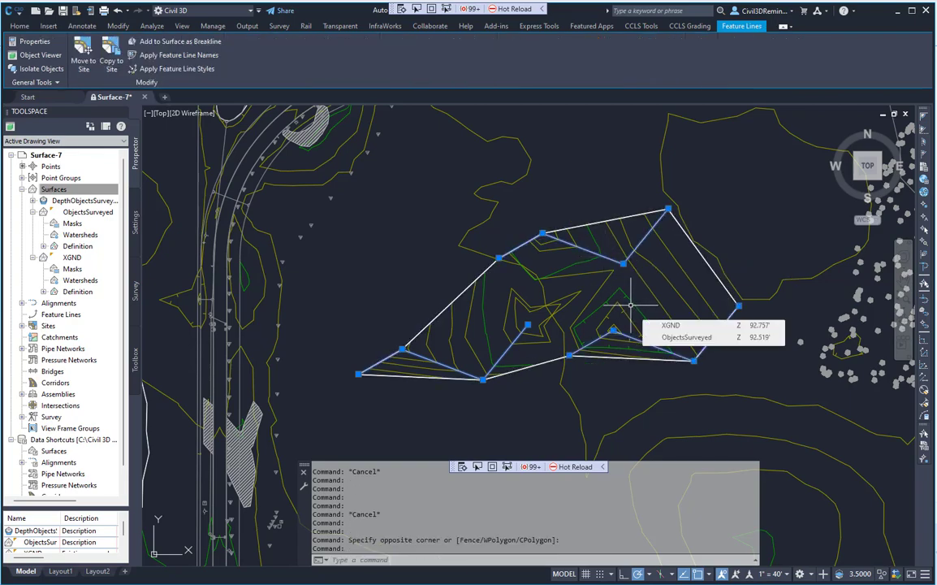
{"action": "key", "text": "ctrl+shift+c"}
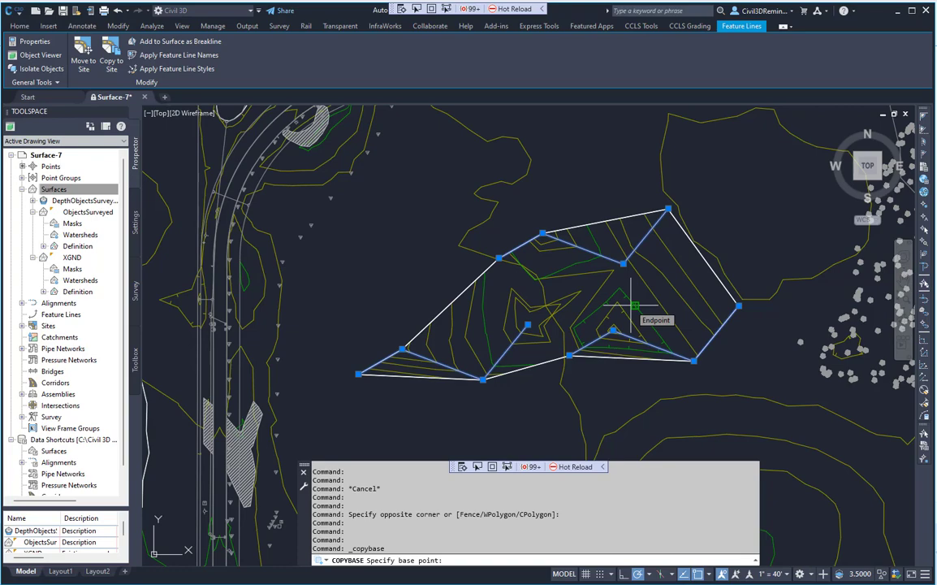
{"action": "key", "text": "Escape"}
{"action": "right_click", "coordinate": [630, 299]}
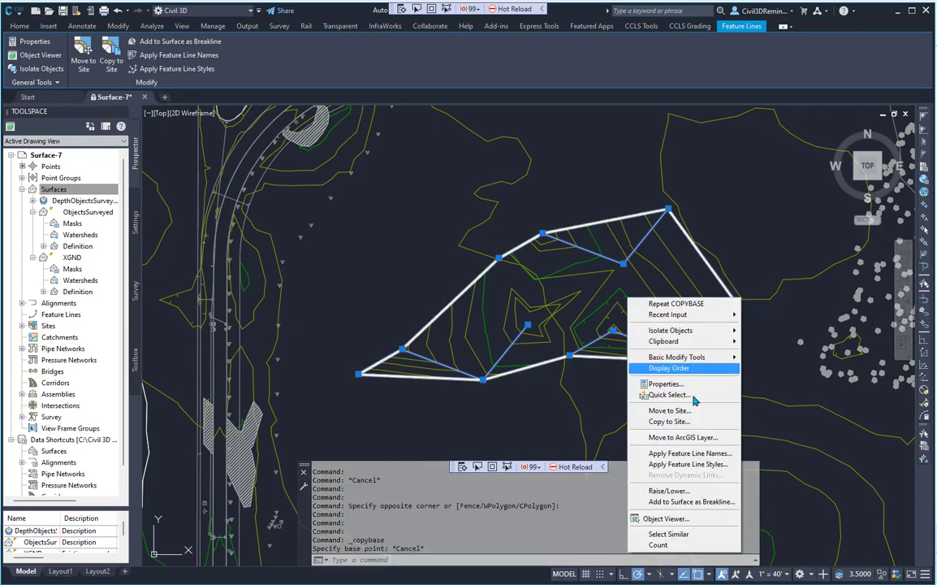
{"action": "left_click", "coordinate": [678, 421]}
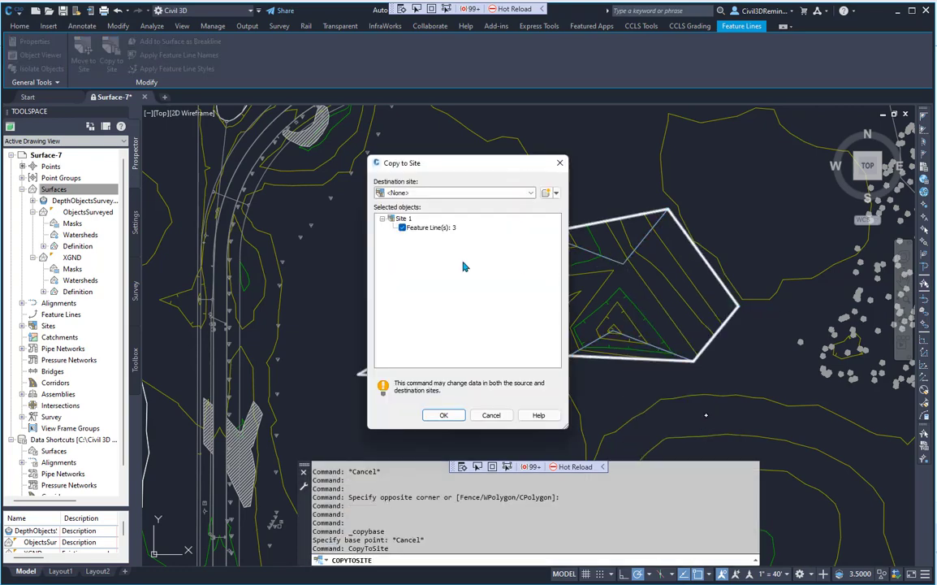
{"action": "left_click", "coordinate": [545, 192]}
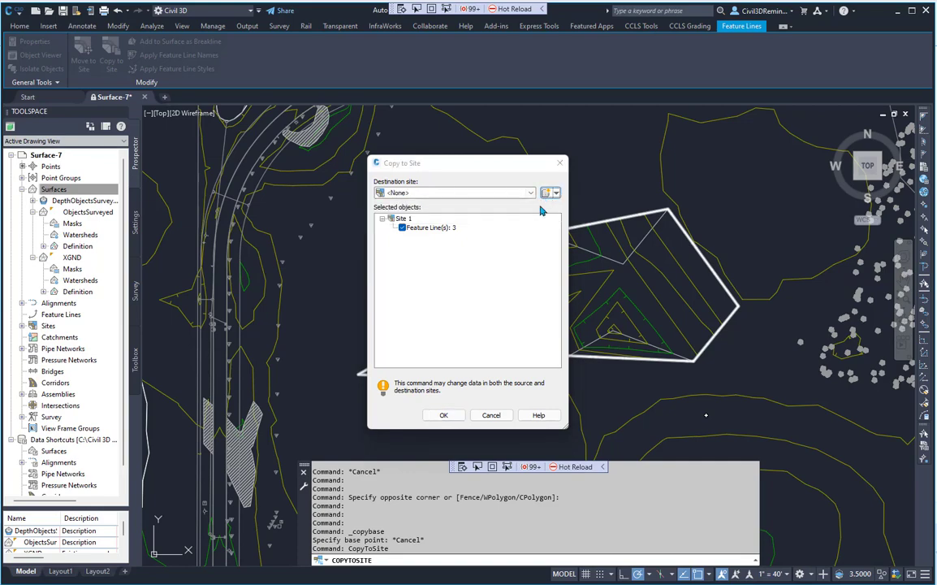
{"action": "left_click", "coordinate": [321, 211]}
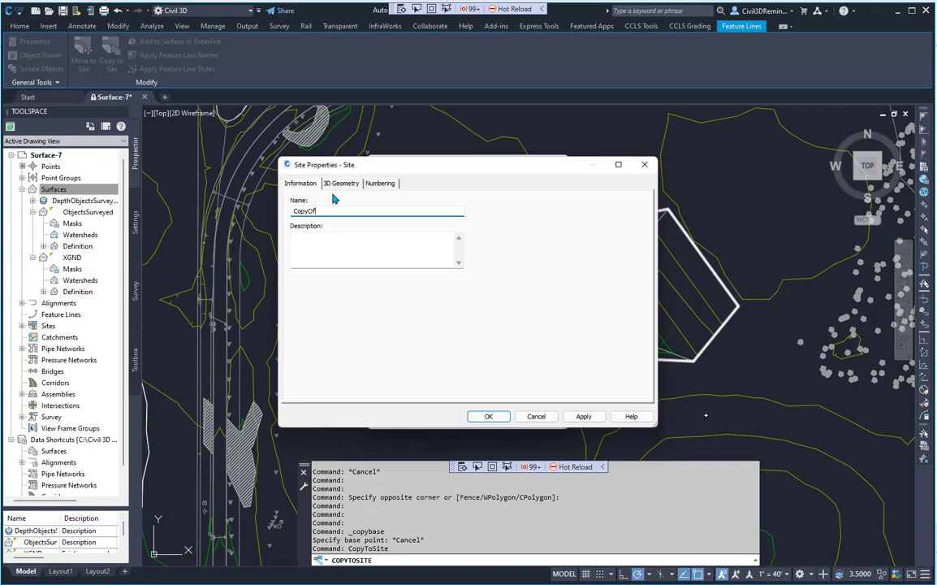
{"action": "type", "text": "CopyOfObjectsSurveyed"}
{"action": "left_click", "coordinate": [487, 415]}
{"action": "left_click", "coordinate": [444, 415]}
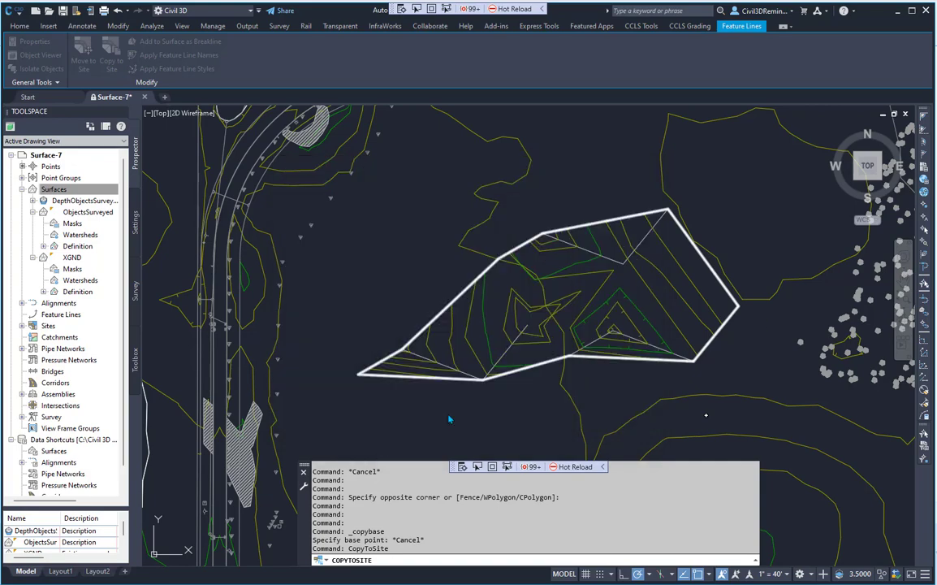
{"action": "key", "text": "Escape"}
{"action": "key", "text": "Escape"}
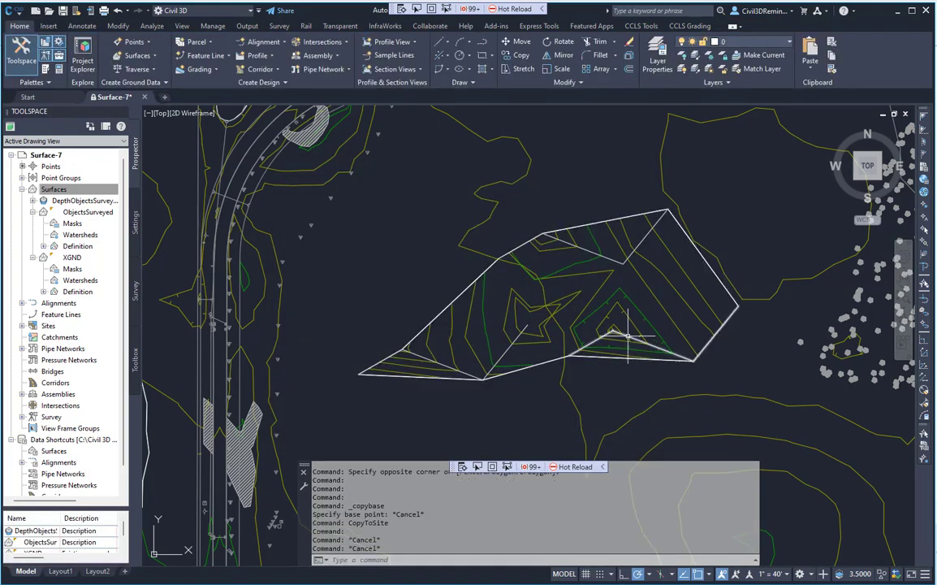
Select all feature lines belonging to Site 1 and hide them in the drawing.
{"action": "left_click", "coordinate": [22, 326]}
{"action": "left_click", "coordinate": [33, 349]}
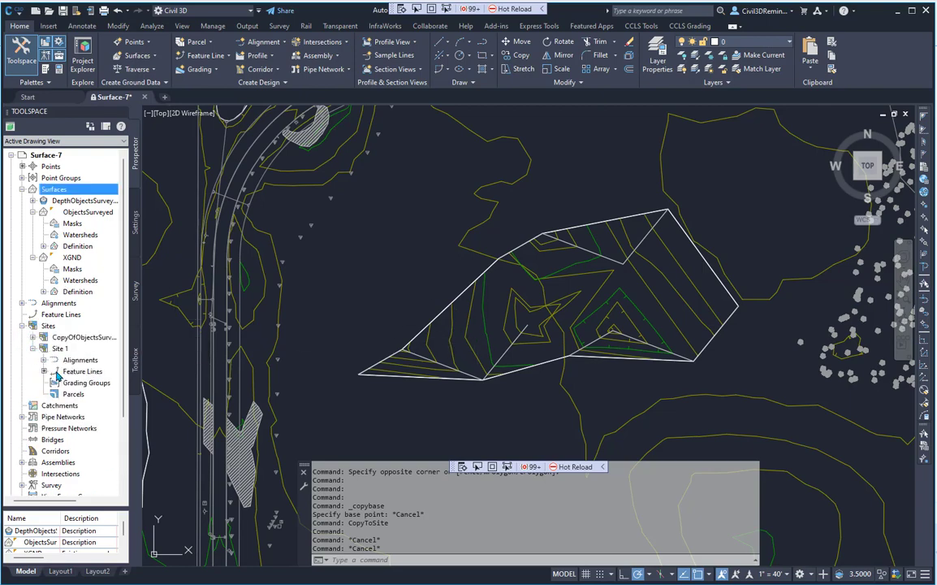
{"action": "right_click", "coordinate": [81, 371]}
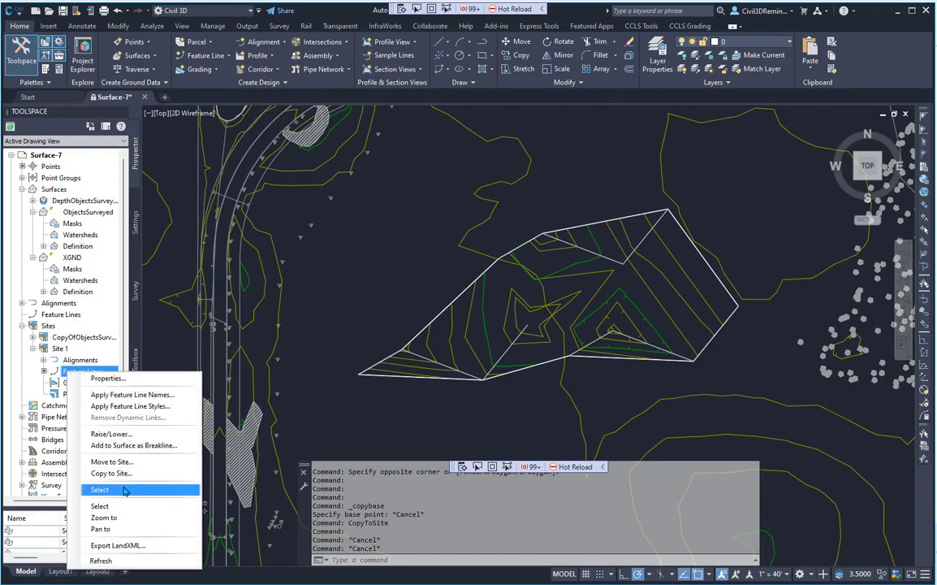
{"action": "left_click", "coordinate": [99, 489]}
{"action": "left_click", "coordinate": [881, 574]}
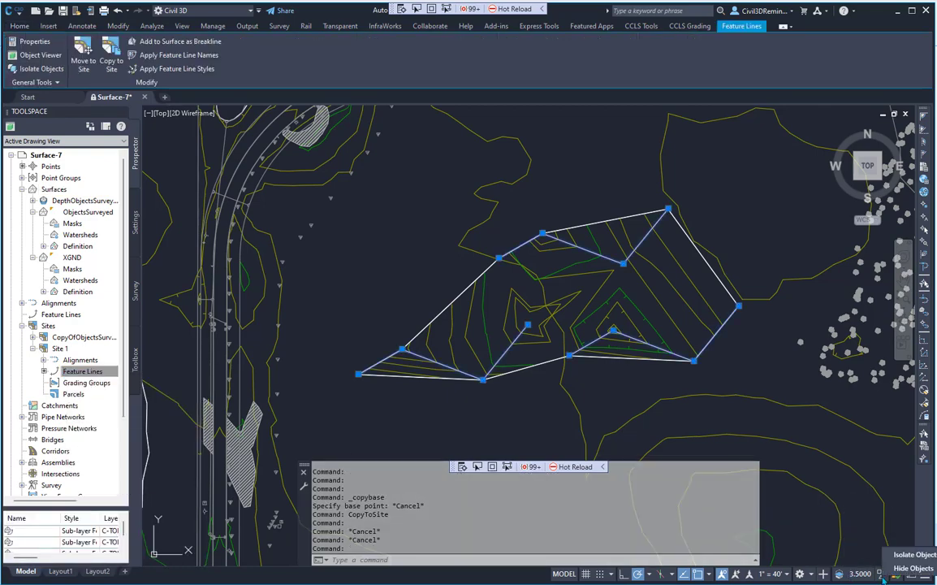
{"action": "left_click", "coordinate": [877, 546]}
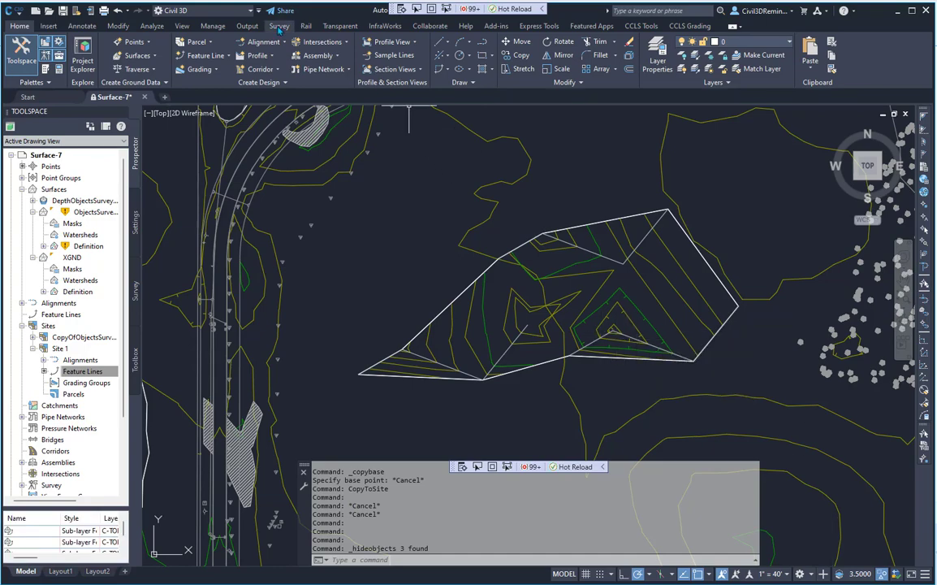
{"action": "left_click", "coordinate": [117, 26]}
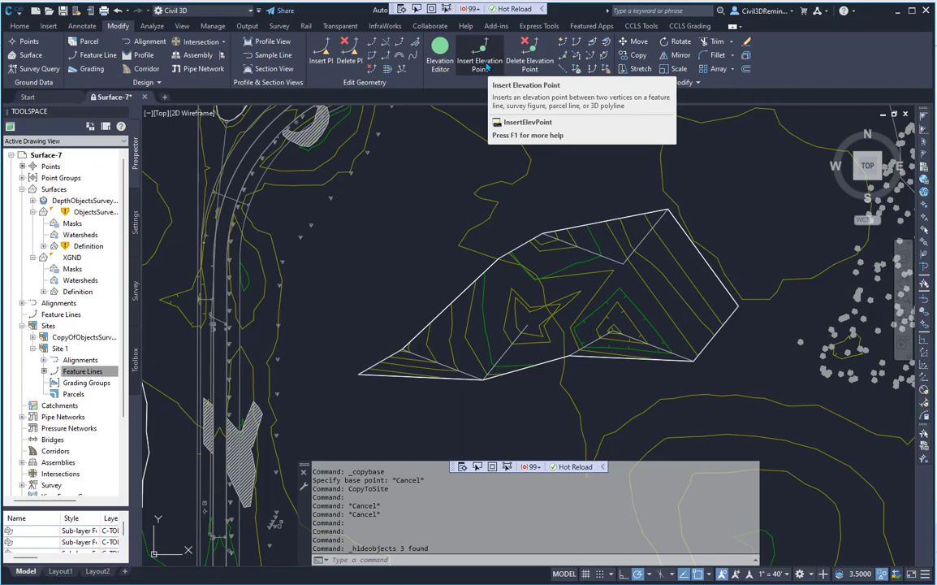
{"action": "left_click", "coordinate": [480, 64]}
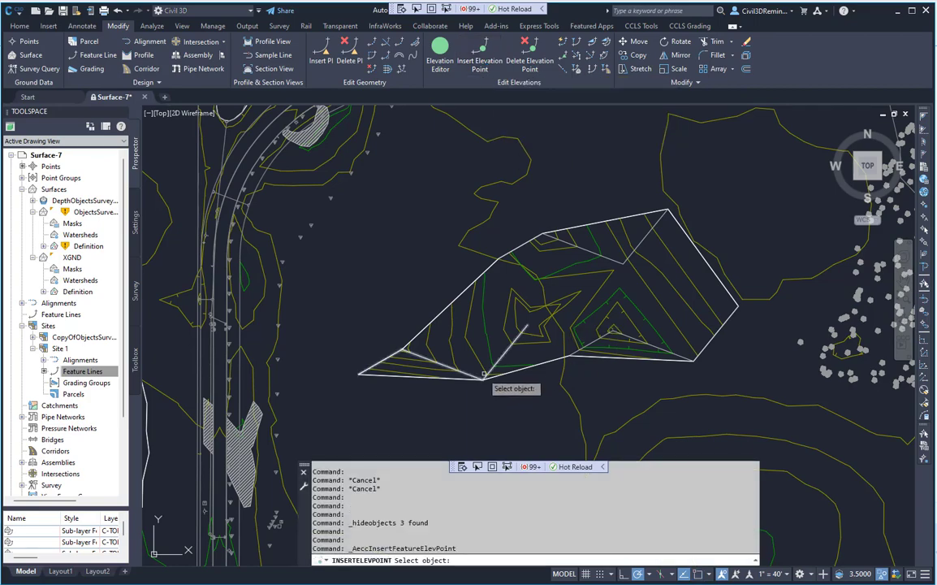
{"action": "left_click", "coordinate": [491, 375]}
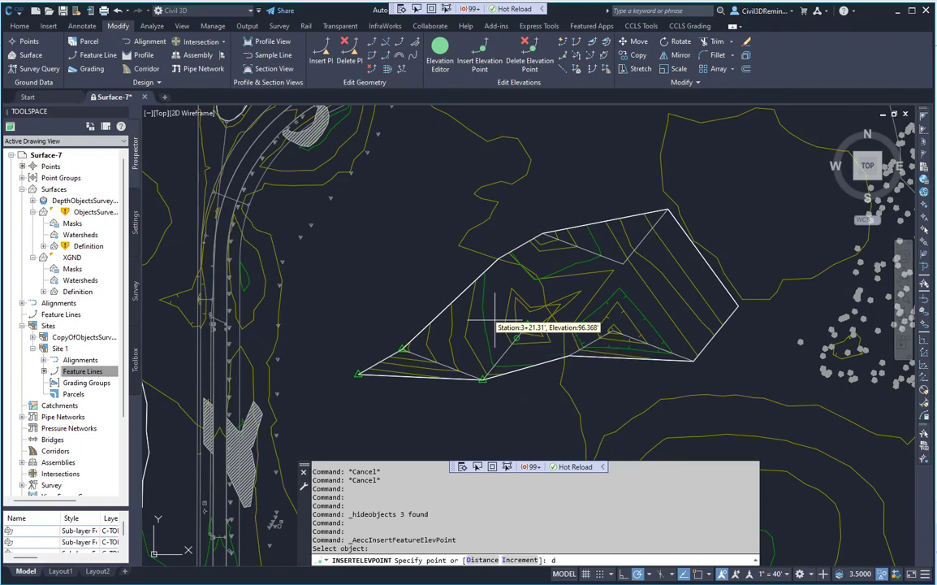
{"action": "type", "text": "d"}
{"action": "key", "text": "Return"}
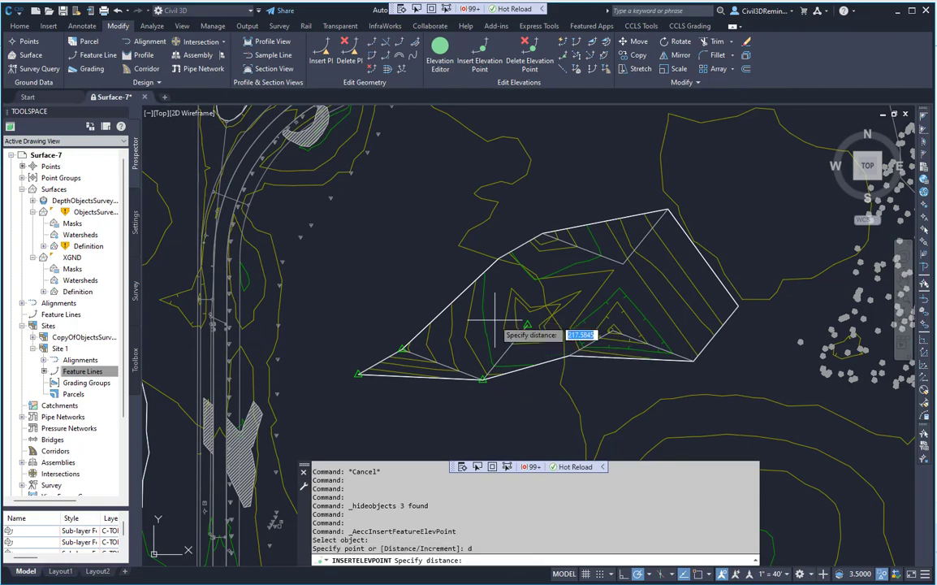
{"action": "type", "text": "1"}
{"action": "key", "text": "Return"}
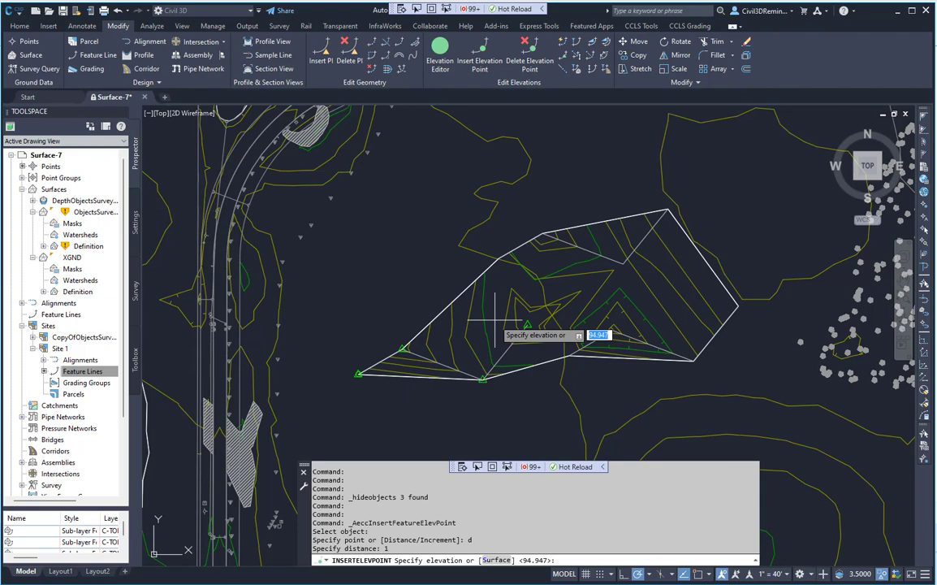
{"action": "type", "text": "s"}
{"action": "key", "text": "Return"}
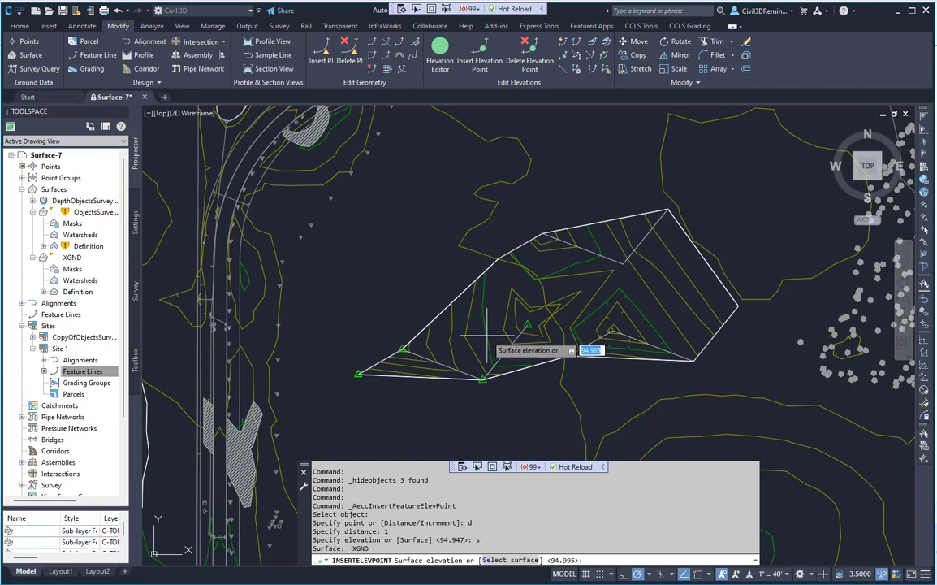
{"action": "type", "text": "s"}
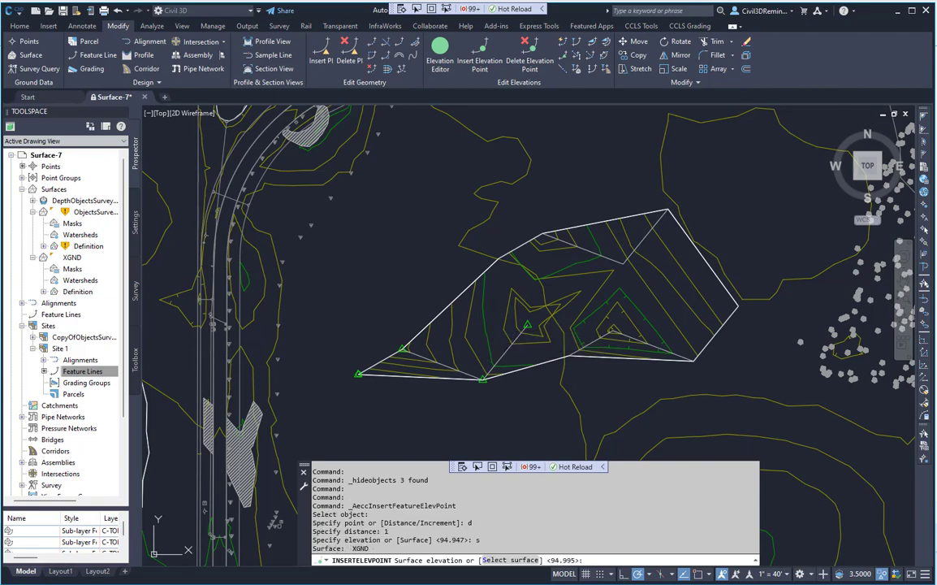
{"action": "key", "text": "Return"}
{"action": "left_click", "coordinate": [445, 274]}
{"action": "left_click", "coordinate": [443, 285]}
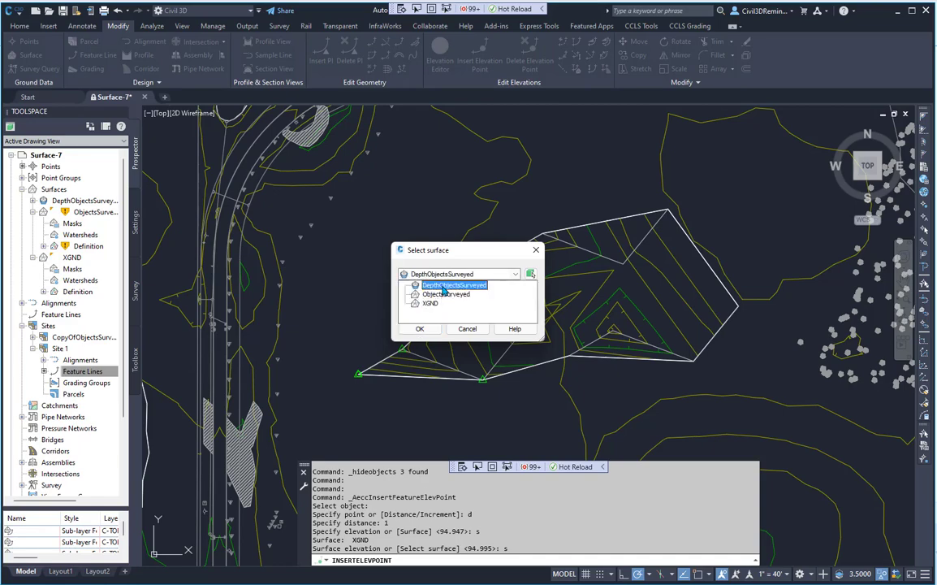
{"action": "left_click", "coordinate": [418, 329]}
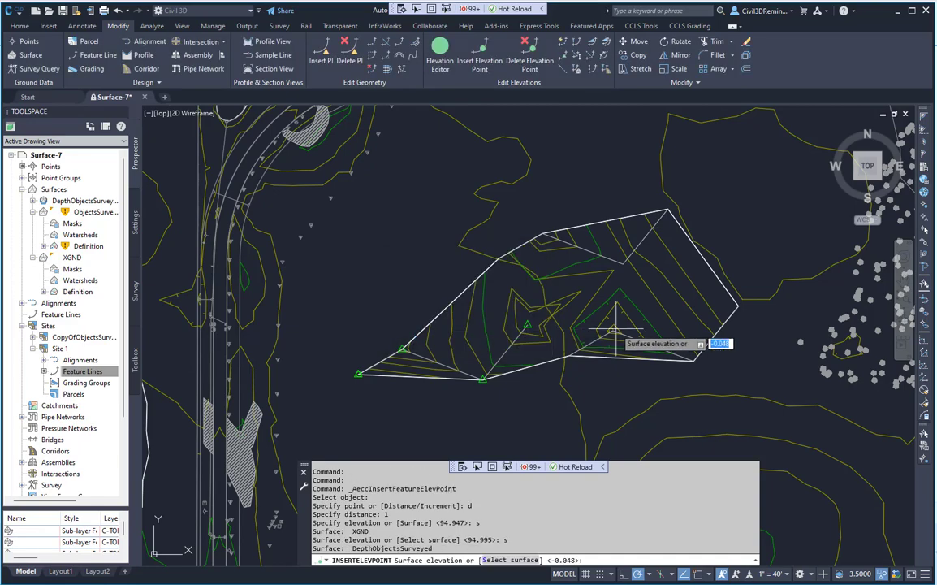
{"action": "type", "text": "s"}
{"action": "key", "text": "Return"}
{"action": "left_click", "coordinate": [420, 328]}
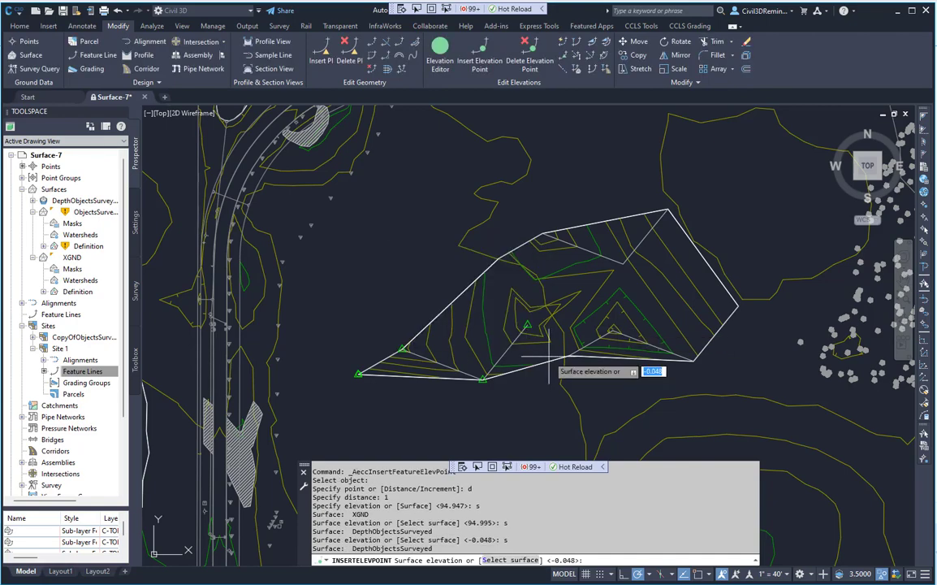
{"action": "key", "text": "Escape"}
{"action": "key", "text": "Escape"}
{"action": "key", "text": "Escape"}
{"action": "left_click", "coordinate": [518, 337]}
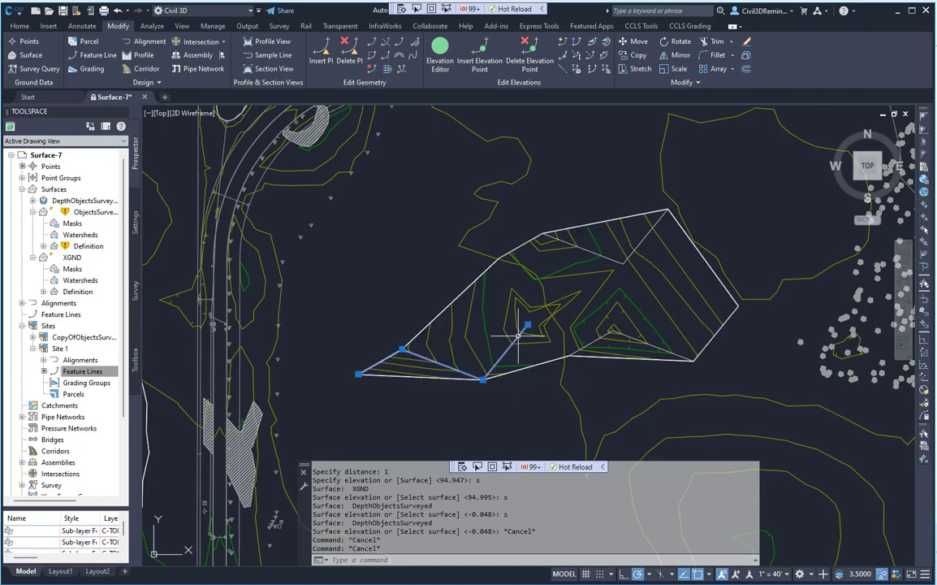
{"action": "key", "text": "Escape"}
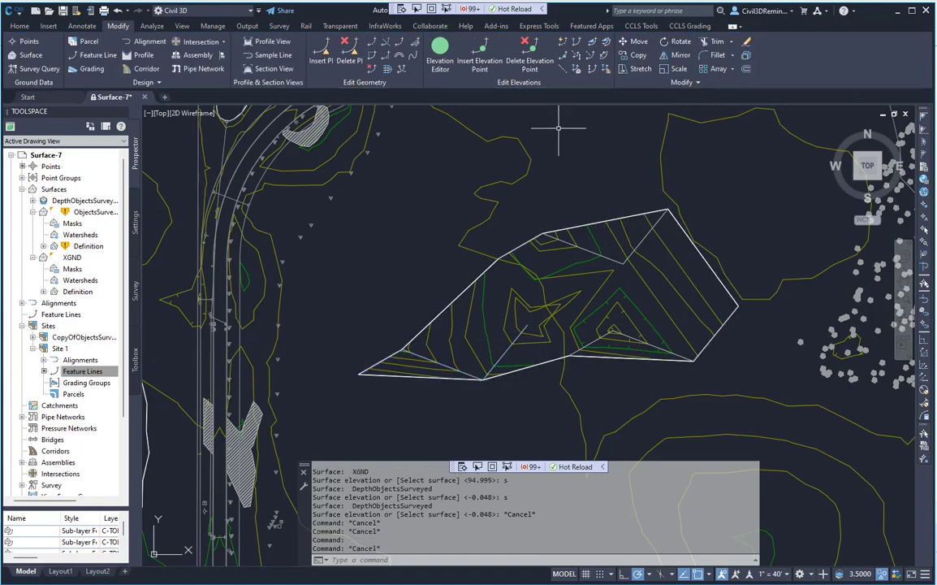
Set the elevations of the three copied feature lines from the DepthObjectsSurveyed surface, inserting intermediate grade break points.
{"action": "left_click", "coordinate": [578, 72]}
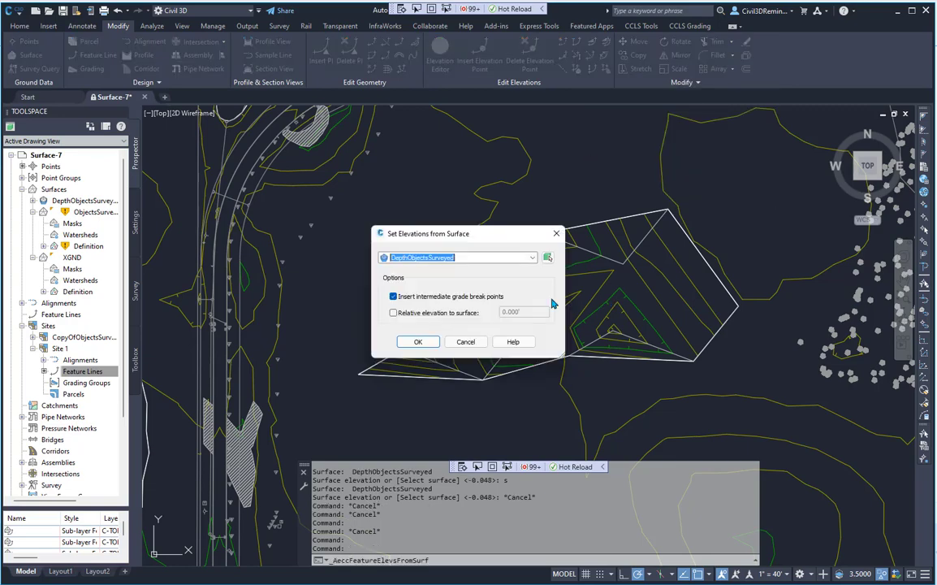
{"action": "left_click", "coordinate": [475, 260]}
{"action": "left_click", "coordinate": [472, 266]}
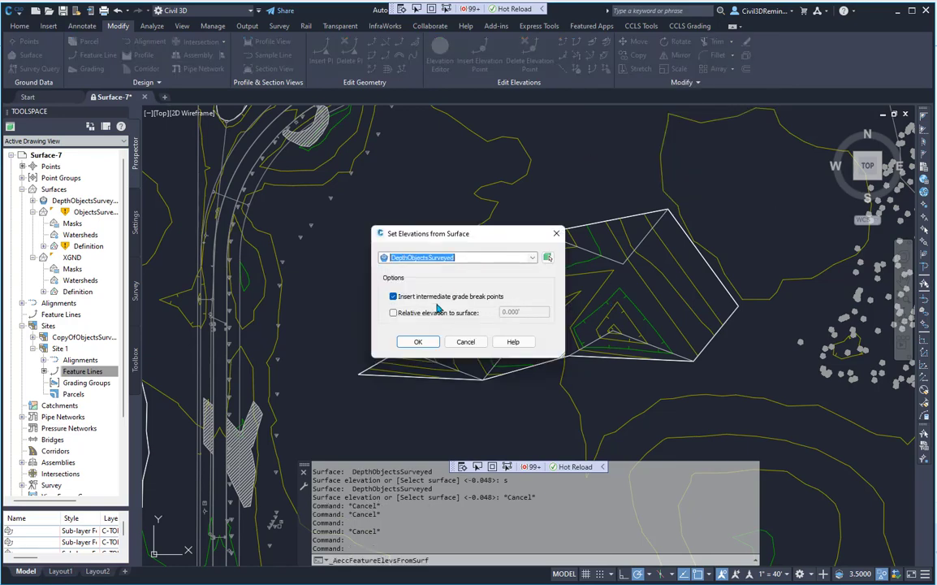
{"action": "left_click", "coordinate": [413, 342]}
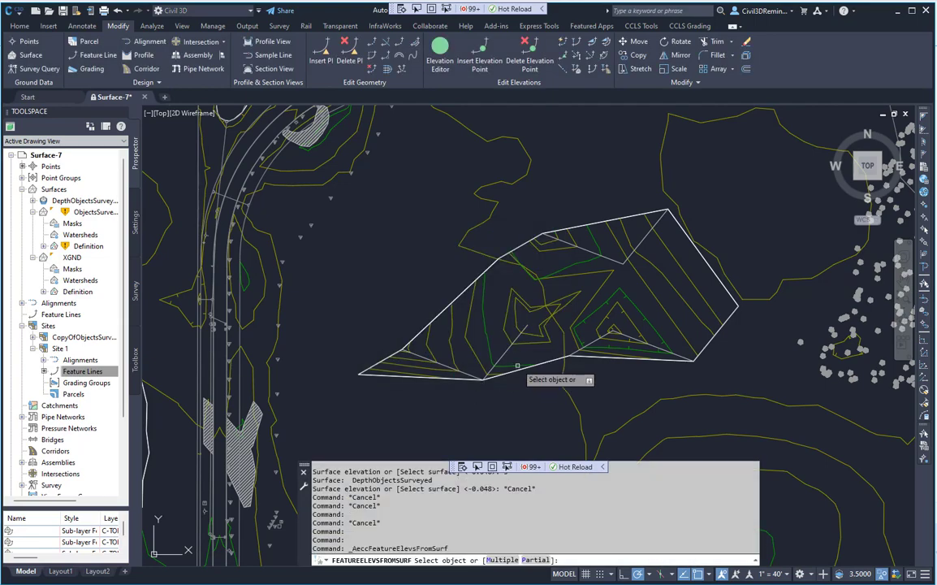
{"action": "left_click", "coordinate": [456, 312]}
{"action": "left_click", "coordinate": [601, 254]}
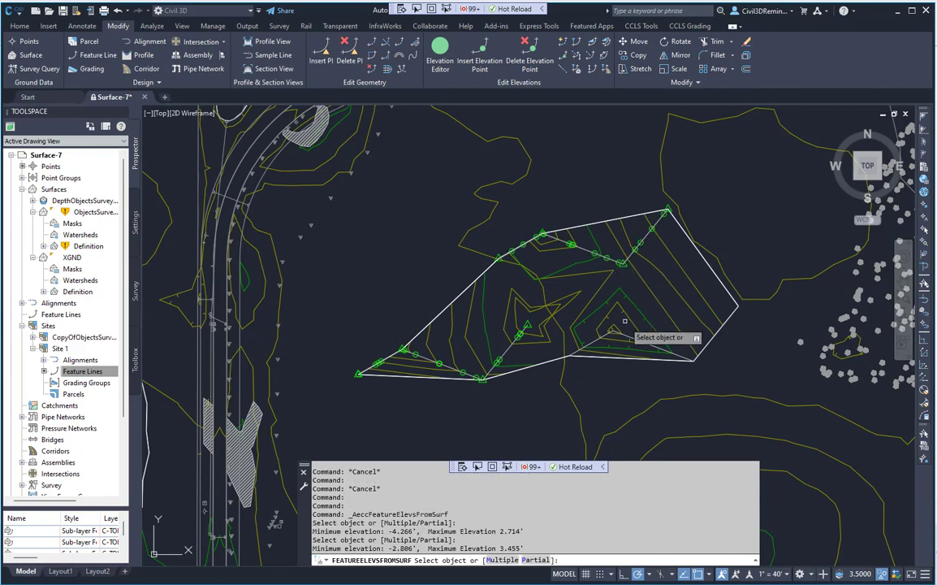
{"action": "left_click", "coordinate": [629, 336]}
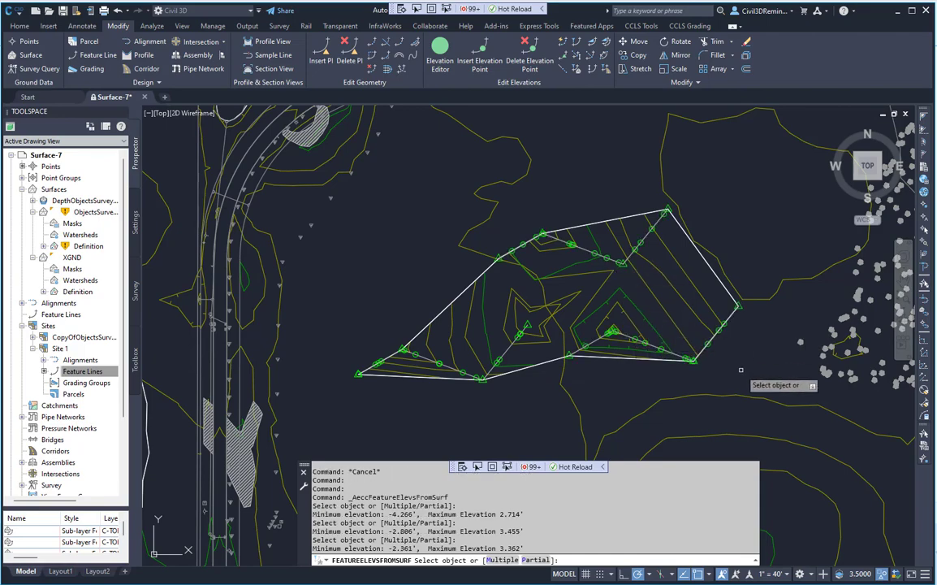
{"action": "key", "text": "Return"}
Open the Elevation Editor for the northernmost copied feature line and review its station elevations.
{"action": "left_click", "coordinate": [633, 251]}
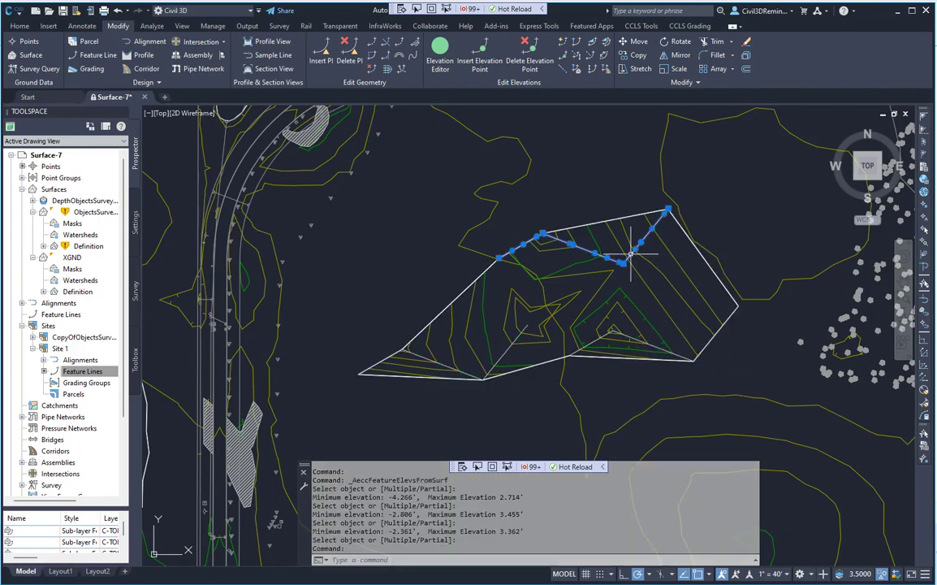
{"action": "right_click", "coordinate": [633, 256]}
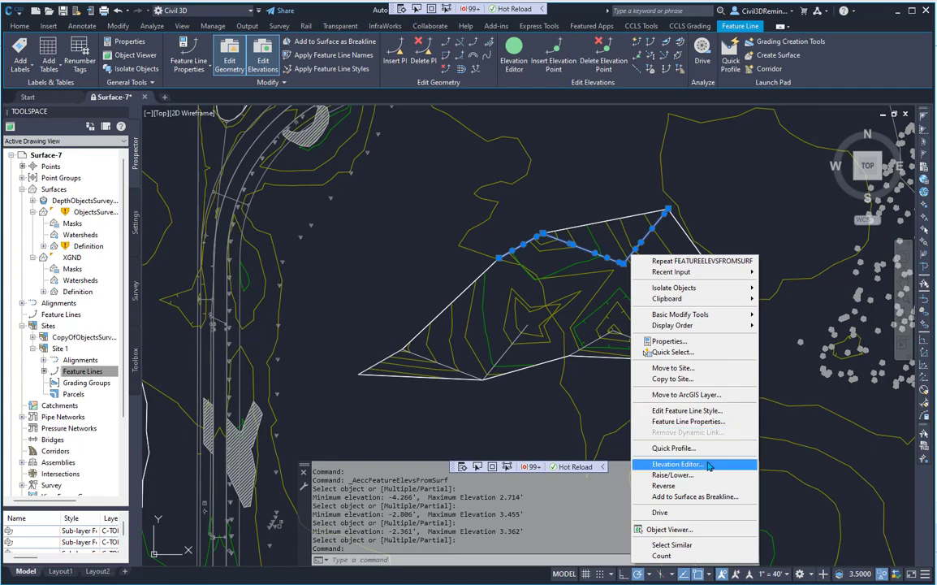
{"action": "left_click", "coordinate": [677, 463]}
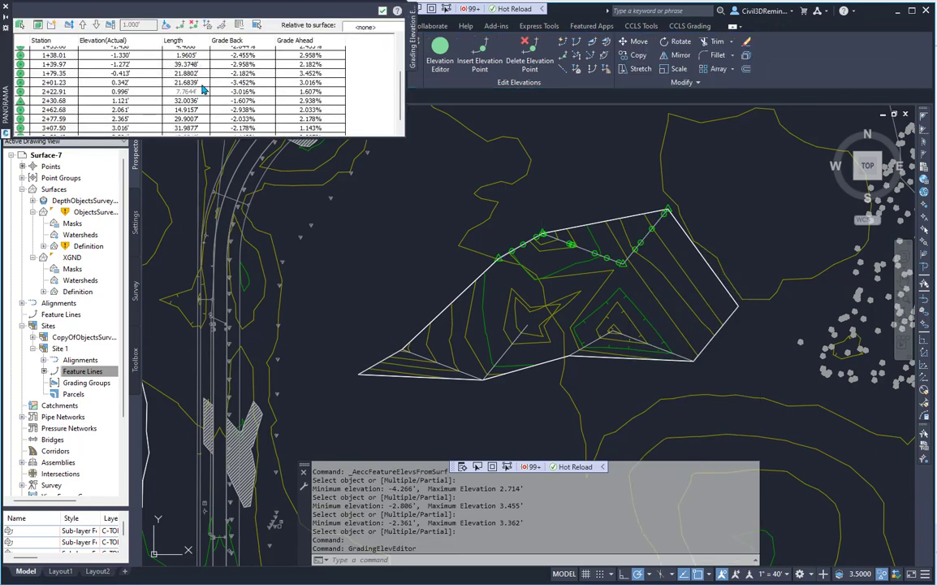
{"action": "scroll", "coordinate": [205, 91], "scroll_direction": "up", "scroll_amount": 3}
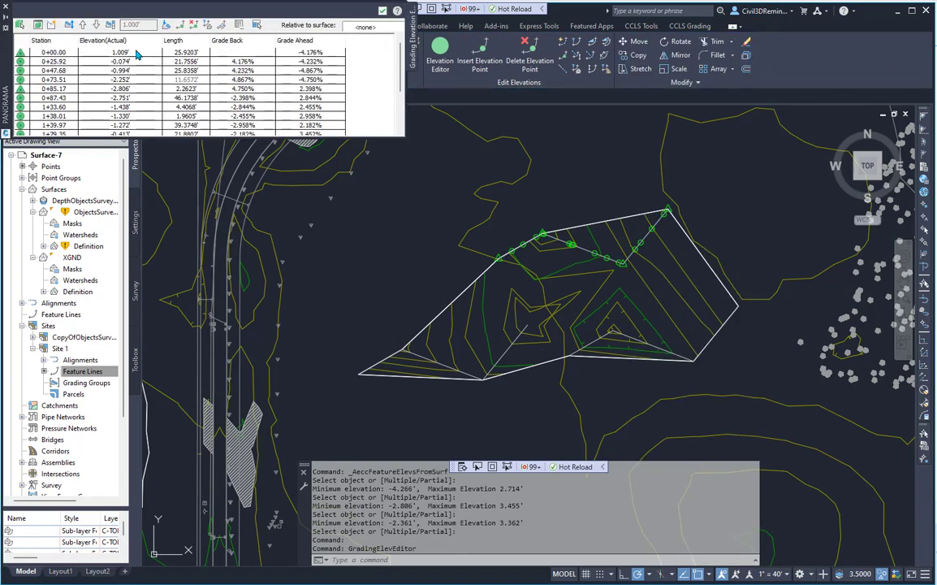
{"action": "left_click", "coordinate": [134, 88]}
{"action": "scroll", "coordinate": [142, 114], "scroll_direction": "down", "scroll_amount": 3}
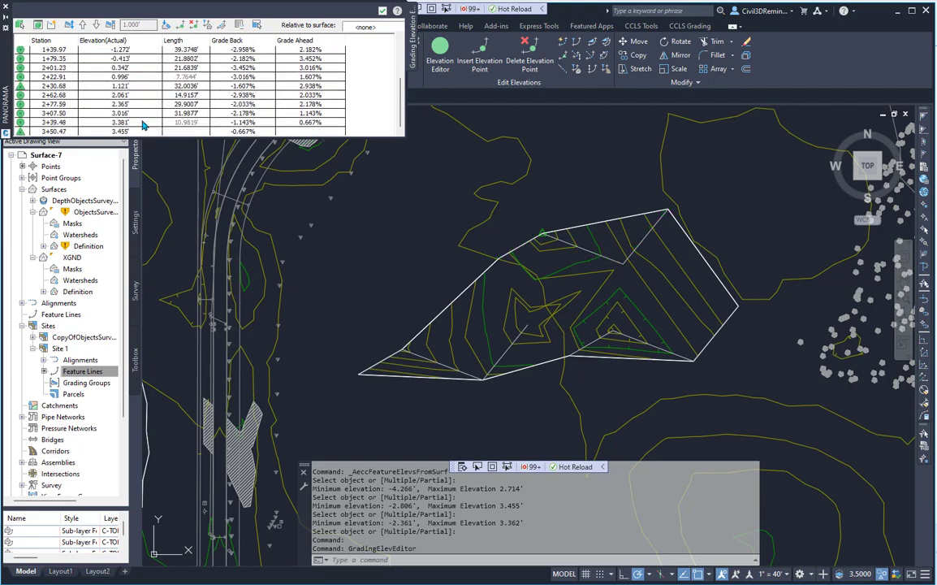
Copy all rows of the feature line's elevation table to the clipboard.
{"action": "left_click", "coordinate": [29, 52]}
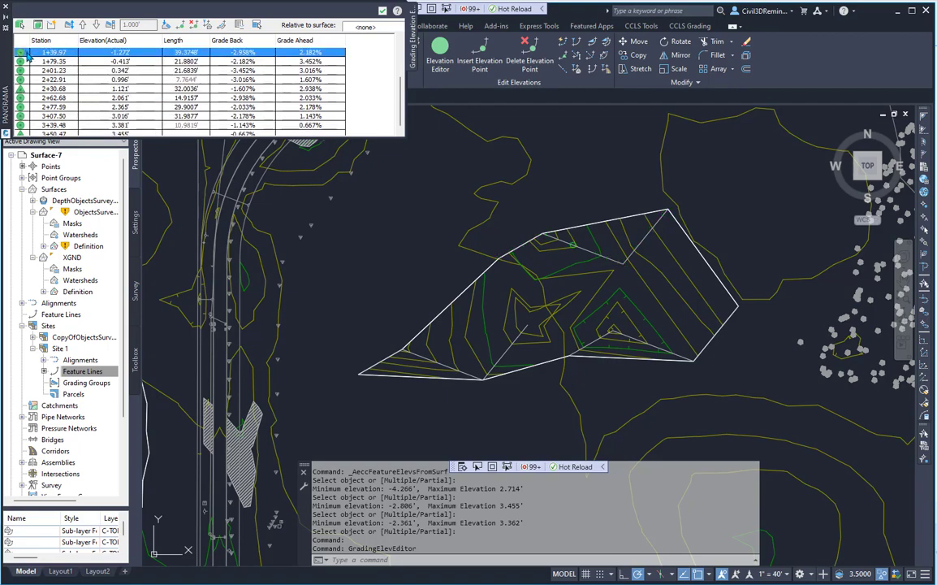
{"action": "key", "text": "ctrl+a"}
{"action": "right_click", "coordinate": [46, 70]}
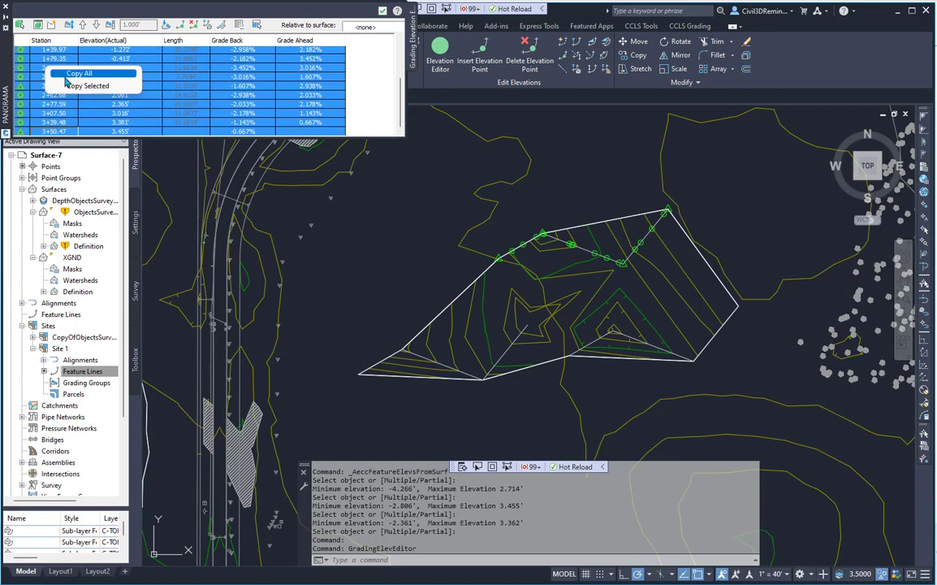
{"action": "left_click", "coordinate": [78, 73]}
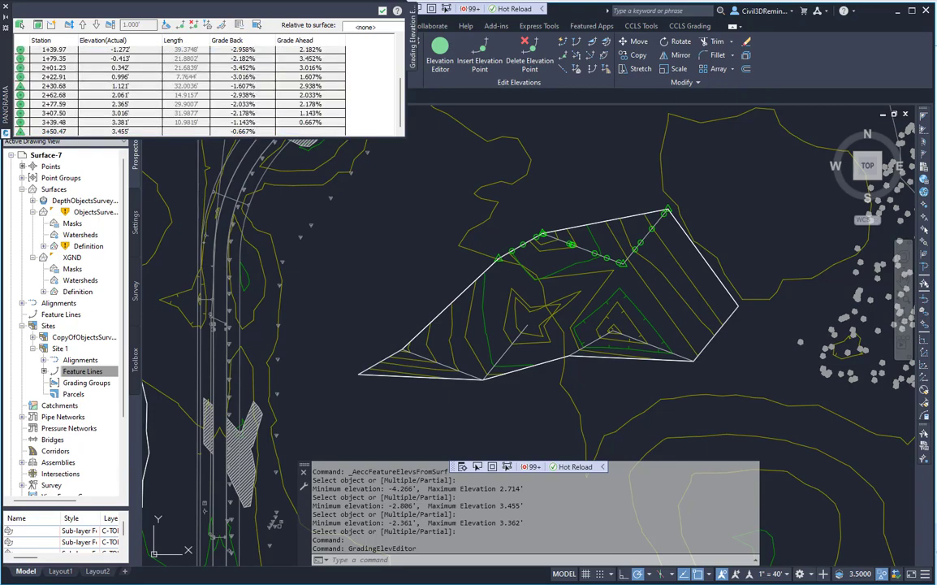
Switch to Excel with a blank workbook and paste the copied elevation table starting at cell A1.
{"action": "key", "text": "super"}
{"action": "type", "text": "exce"}
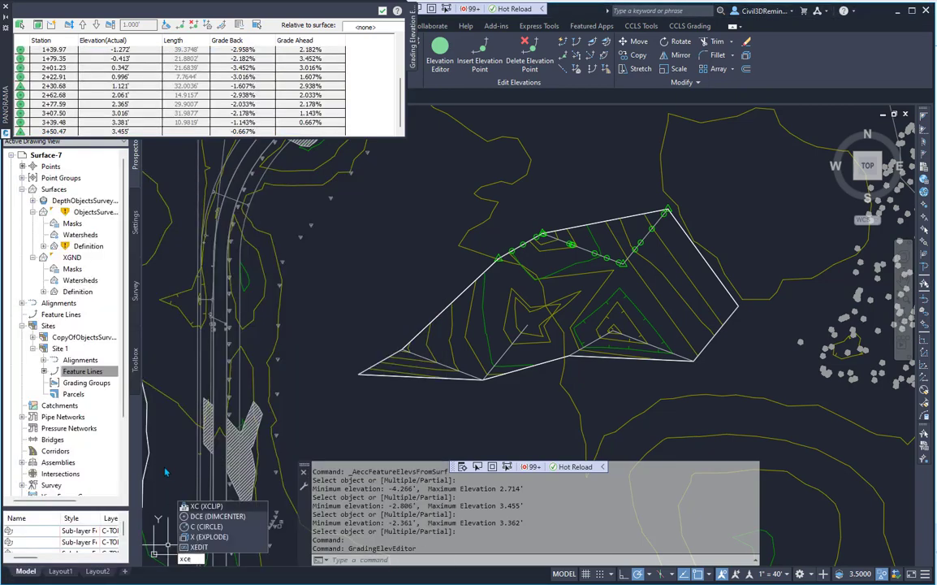
{"action": "key", "text": "BackSpace"}
{"action": "key", "text": "BackSpace"}
{"action": "key", "text": "BackSpace"}
{"action": "type", "text": "exce"}
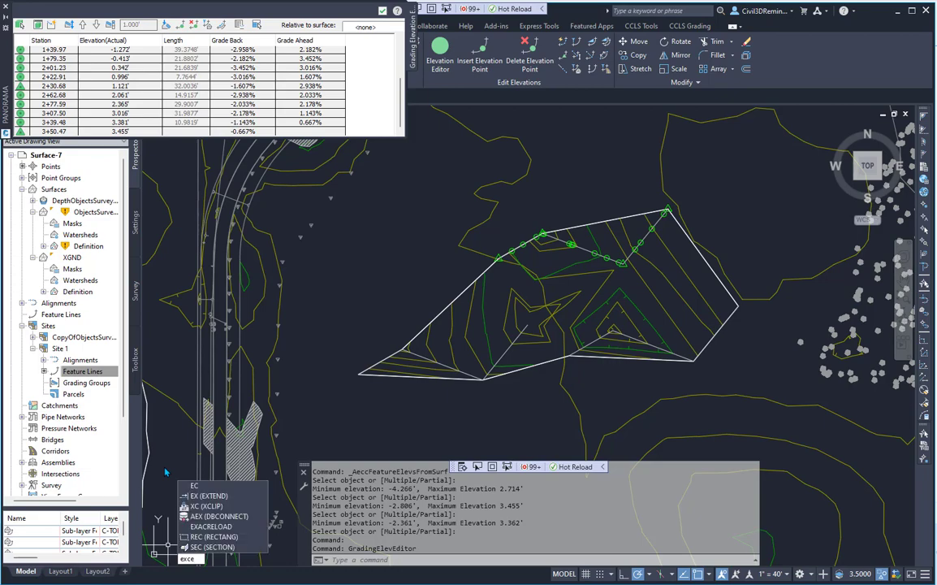
{"action": "type", "text": "excel"}
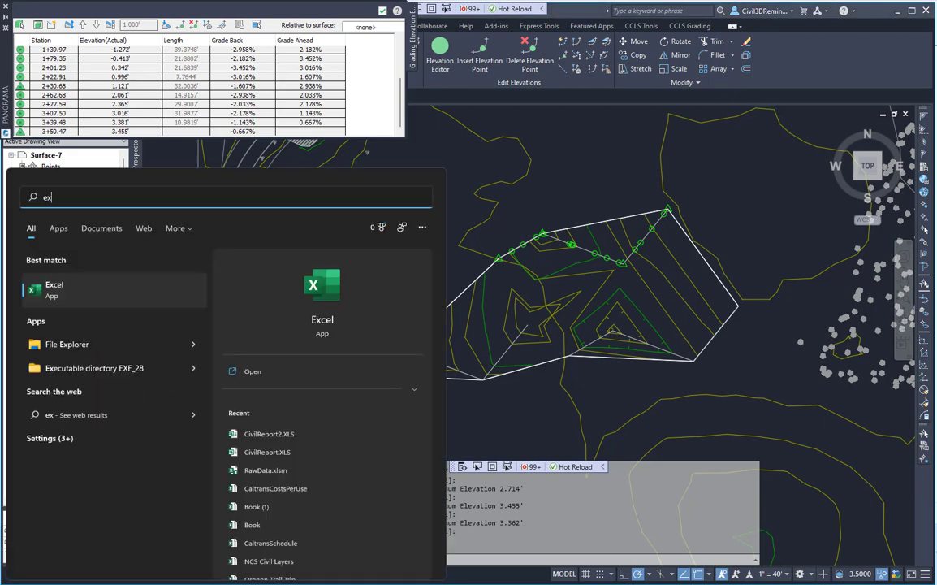
{"action": "key", "text": "Return"}
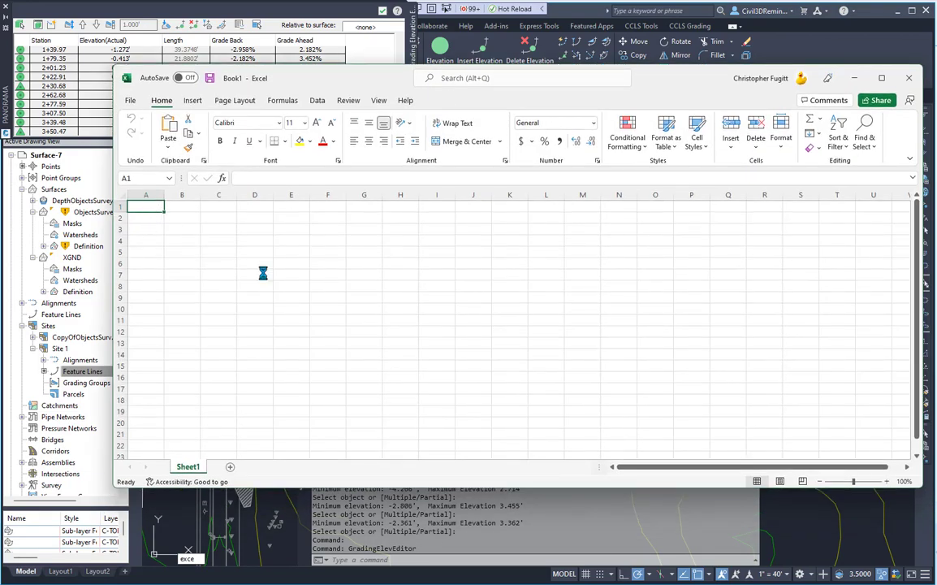
{"action": "key", "text": "ctrl+v"}
{"action": "left_click", "coordinate": [255, 284]}
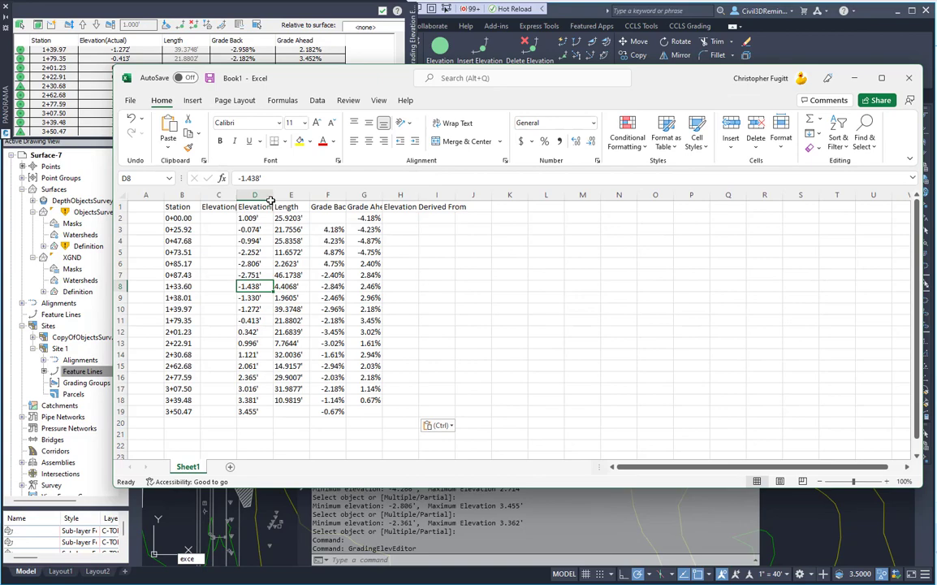
Widen column D and change its header in cell D1 to Depth.
{"action": "left_click_drag", "start_coordinate": [274, 195], "coordinate": [134, 193]}
{"action": "double_click", "coordinate": [280, 210]}
{"action": "double_click", "coordinate": [310, 207]}
{"action": "type", "text": "Depth"}
{"action": "key", "text": "Return"}
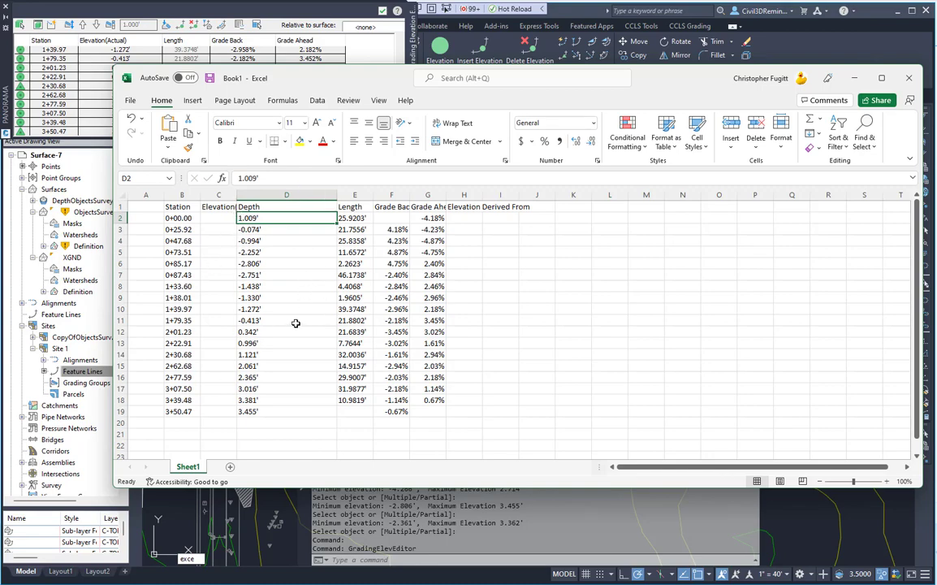
Highlight the Station column cells B1 to B19 beside the depths, and switch from Excel back to Civil 3D.
{"action": "left_click", "coordinate": [276, 403]}
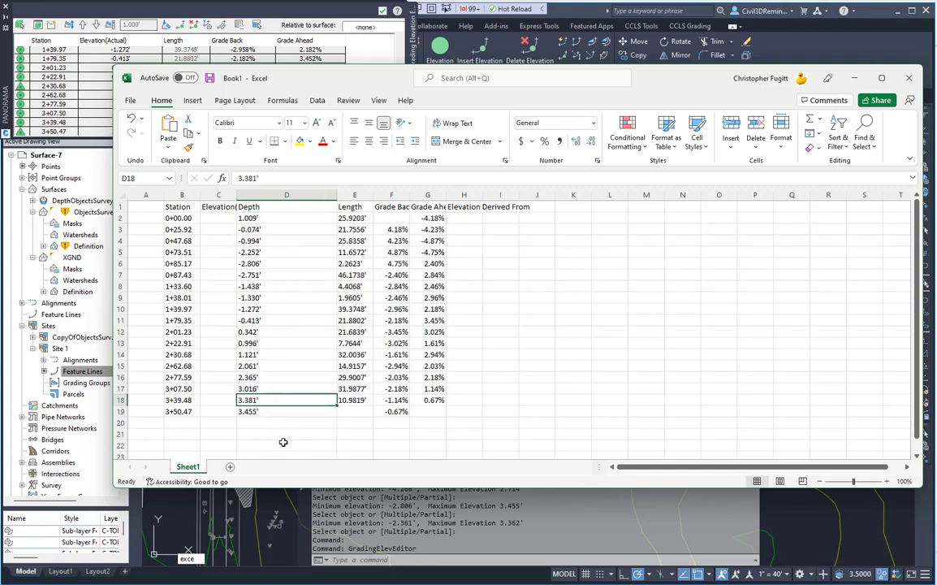
{"action": "left_click_drag", "start_coordinate": [180, 411], "coordinate": [180, 208]}
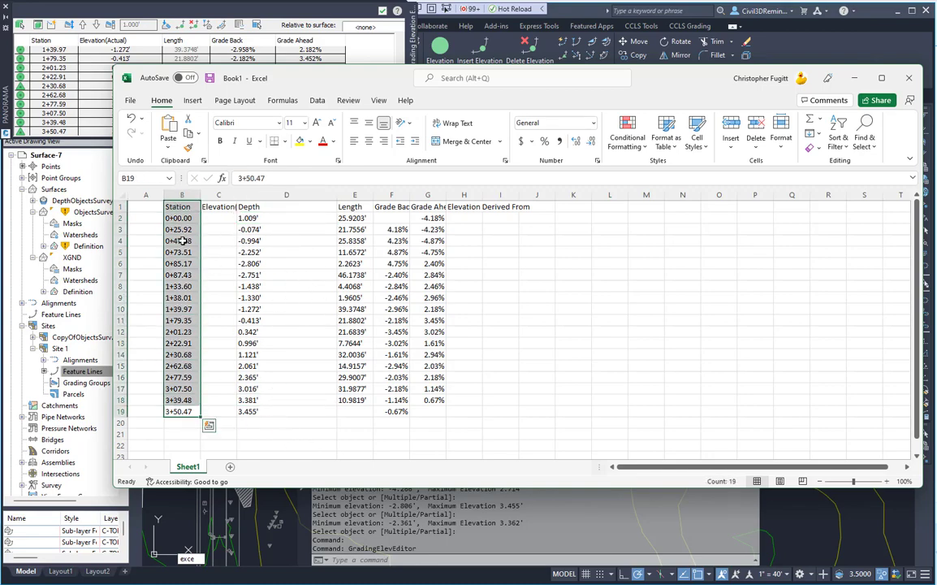
{"action": "left_click", "coordinate": [854, 80]}
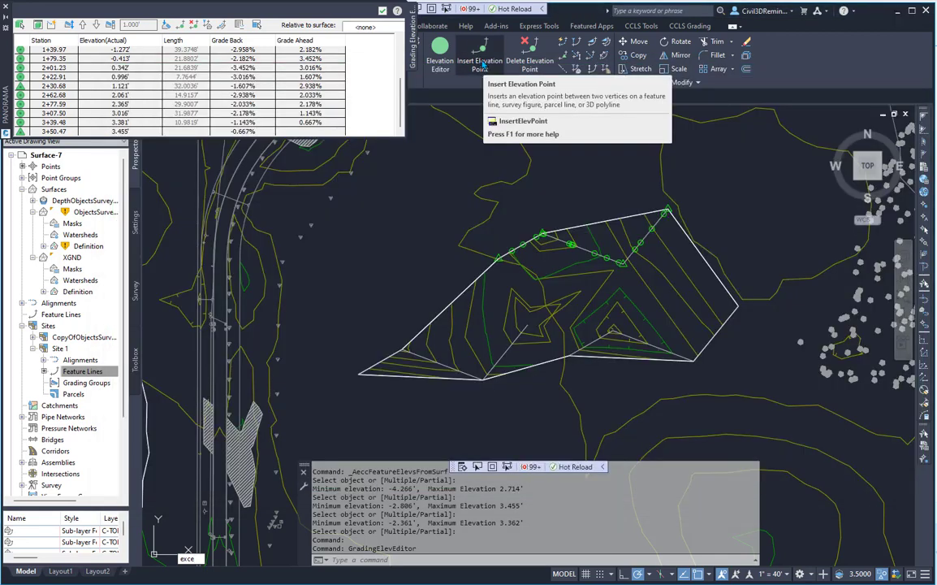
Delete all elevation points from the three copied feature lines with the All option.
{"action": "left_click", "coordinate": [533, 52]}
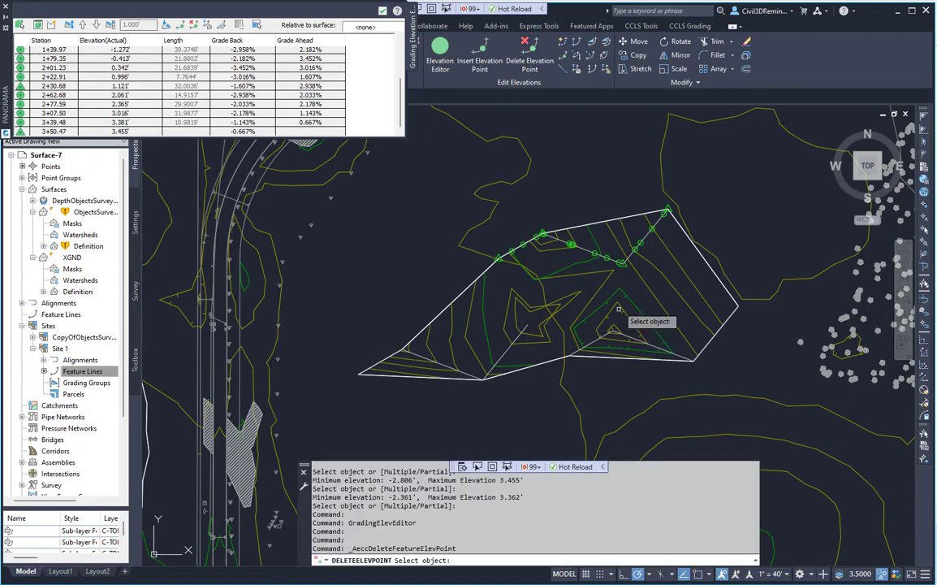
{"action": "left_click", "coordinate": [503, 355]}
{"action": "type", "text": "a"}
{"action": "key", "text": "Return"}
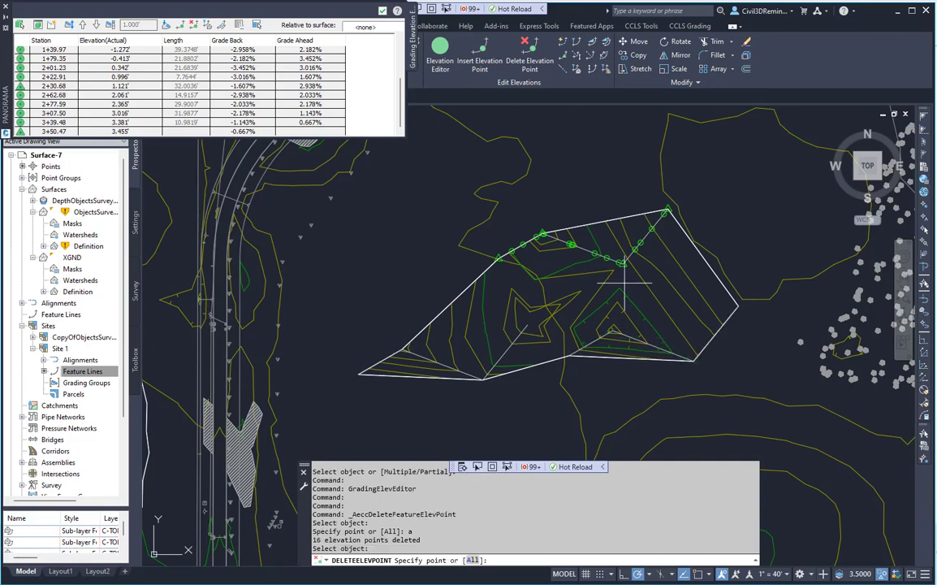
{"action": "type", "text": "a"}
{"action": "key", "text": "Return"}
{"action": "left_click", "coordinate": [611, 259]}
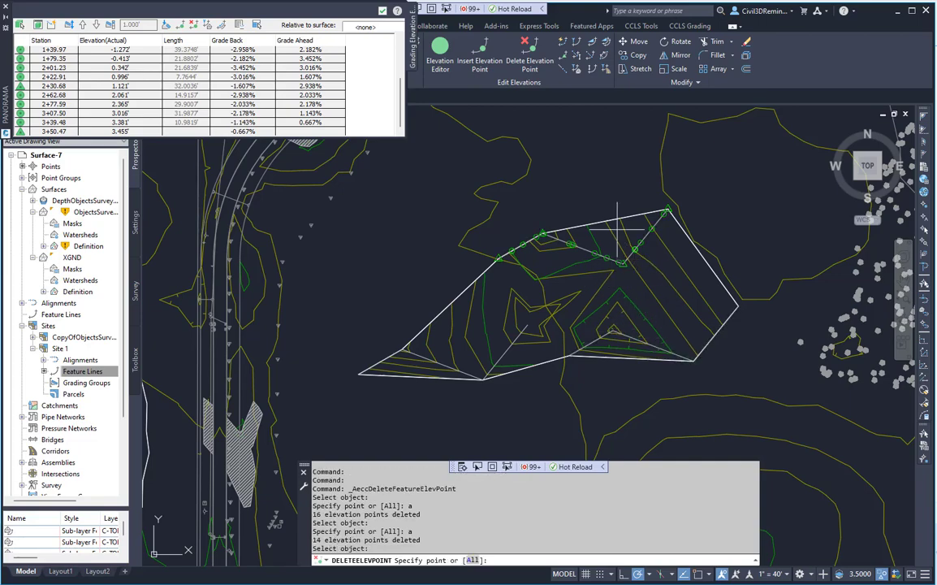
{"action": "type", "text": "a"}
{"action": "key", "text": "Return"}
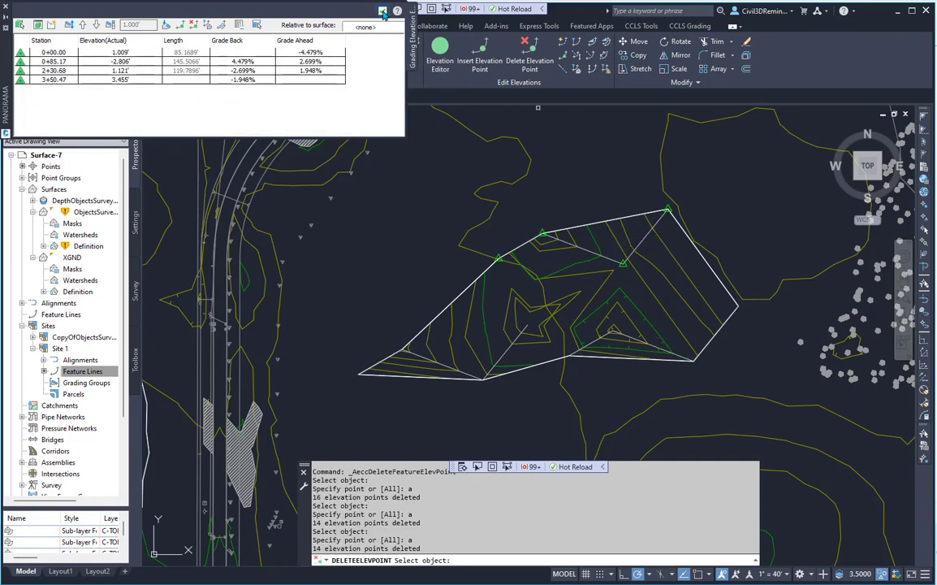
Try to insert elevation points on the southwestern feature line using the Distance option with 1 and the default elevation.
{"action": "left_click", "coordinate": [489, 65]}
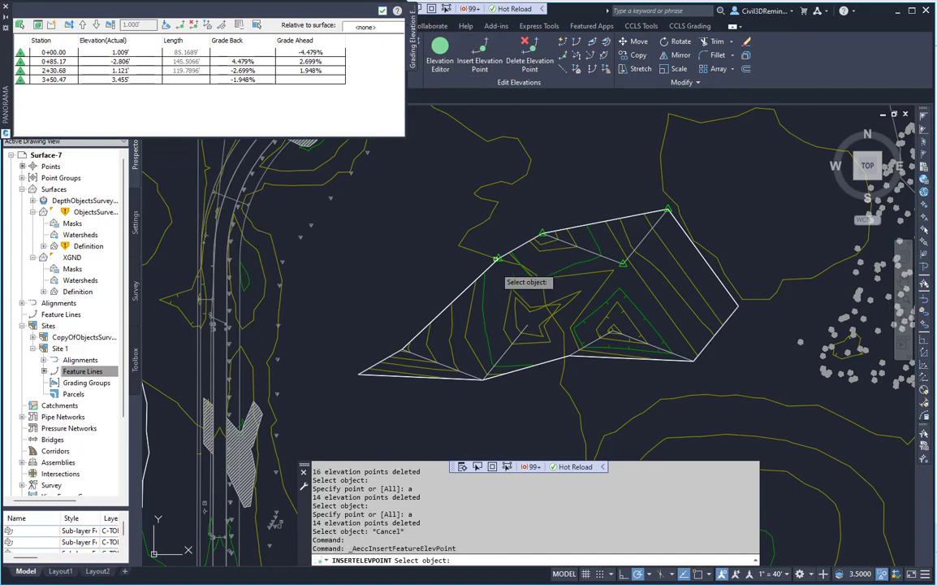
{"action": "left_click", "coordinate": [519, 335]}
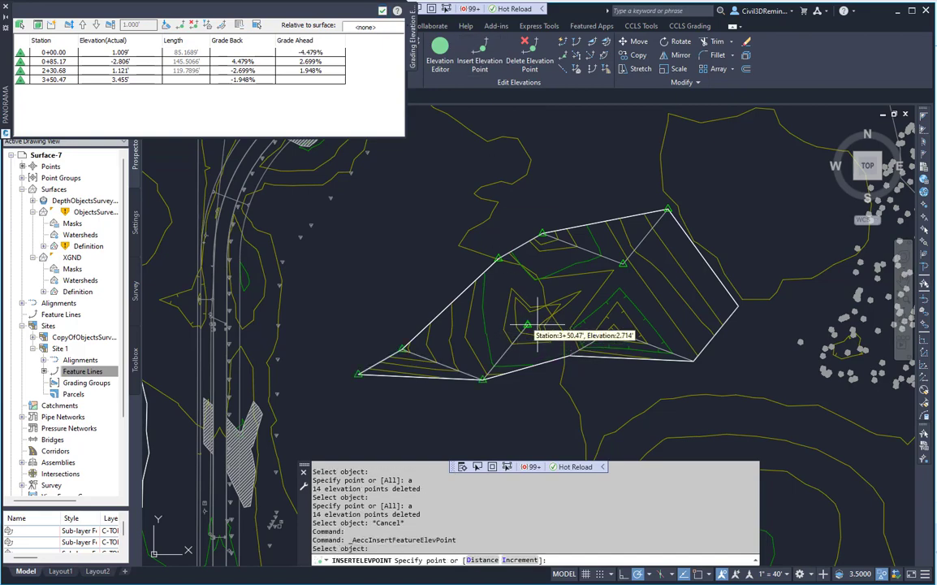
{"action": "type", "text": "d"}
{"action": "key", "text": "Return"}
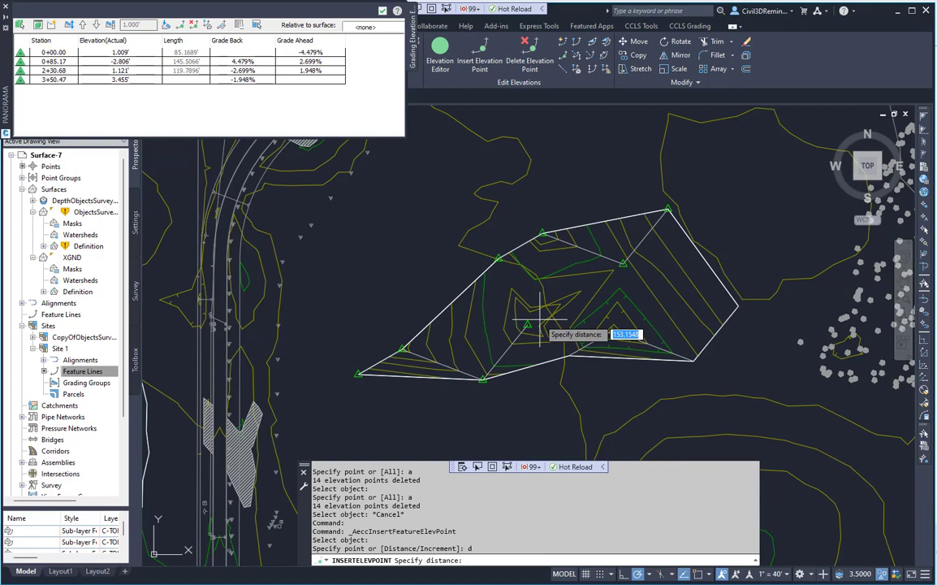
{"action": "type", "text": "1"}
{"action": "key", "text": "Return"}
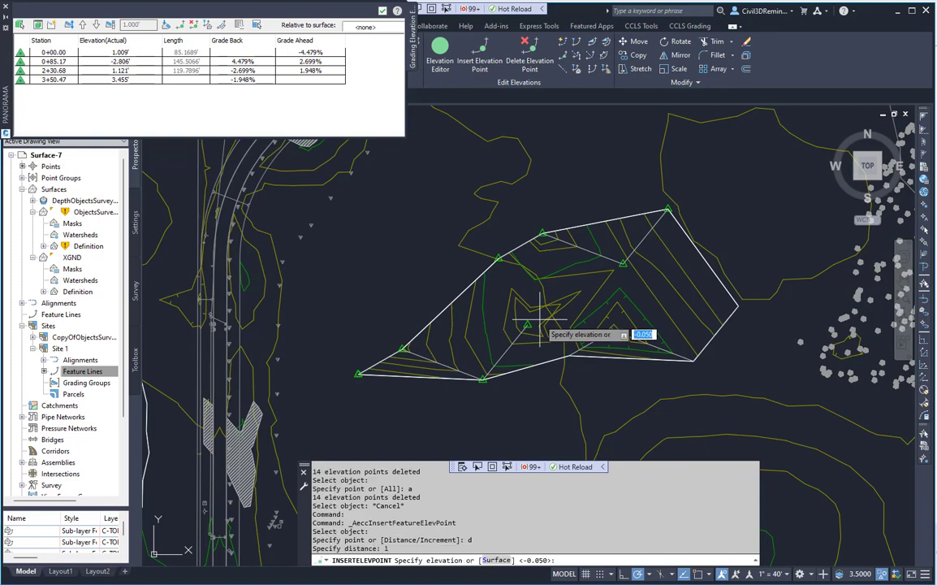
{"action": "key", "text": "Return"}
{"action": "key", "text": "Return"}
{"action": "key", "text": "Return"}
{"action": "key", "text": "Escape"}
{"action": "key", "text": "Escape"}
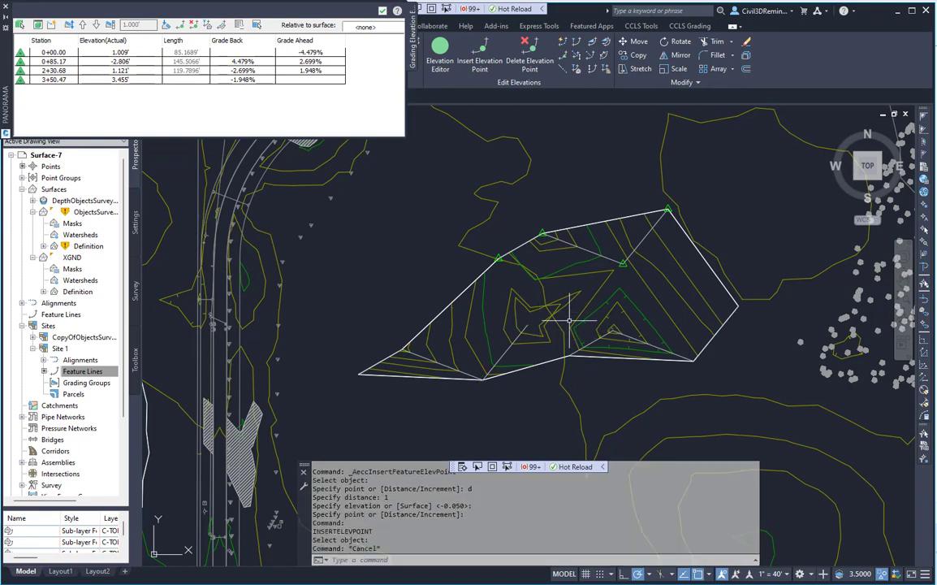
{"action": "left_click", "coordinate": [513, 340]}
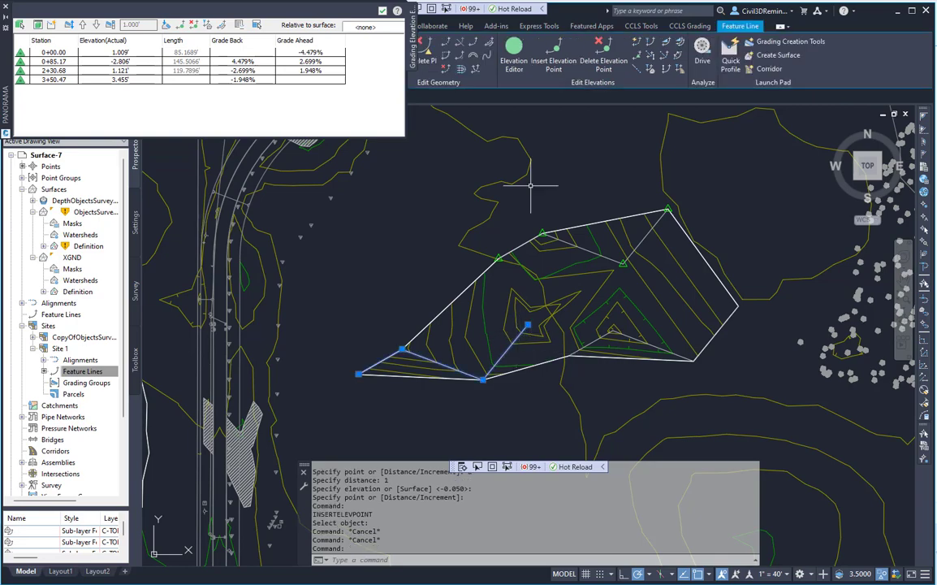
{"action": "left_click", "coordinate": [553, 64]}
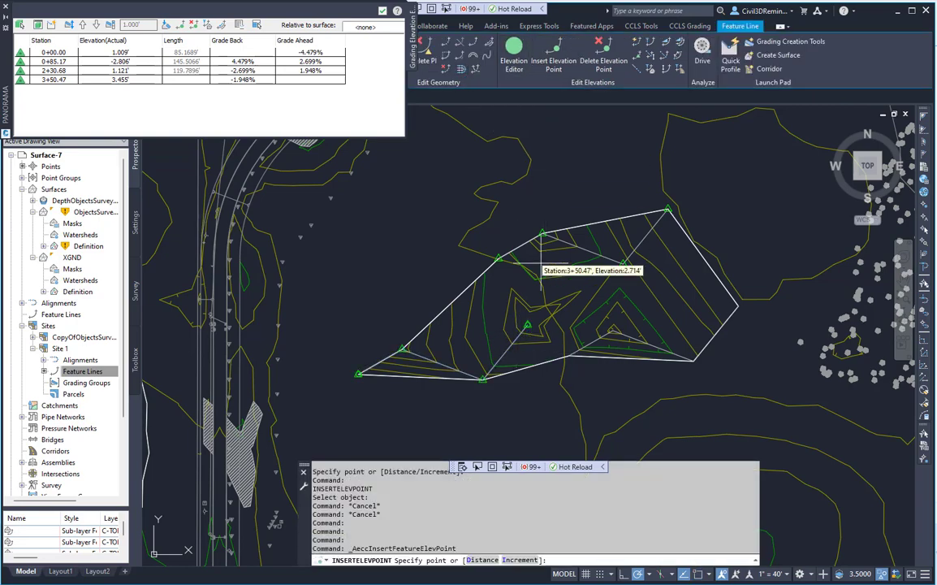
{"action": "type", "text": "d"}
{"action": "key", "text": "Return"}
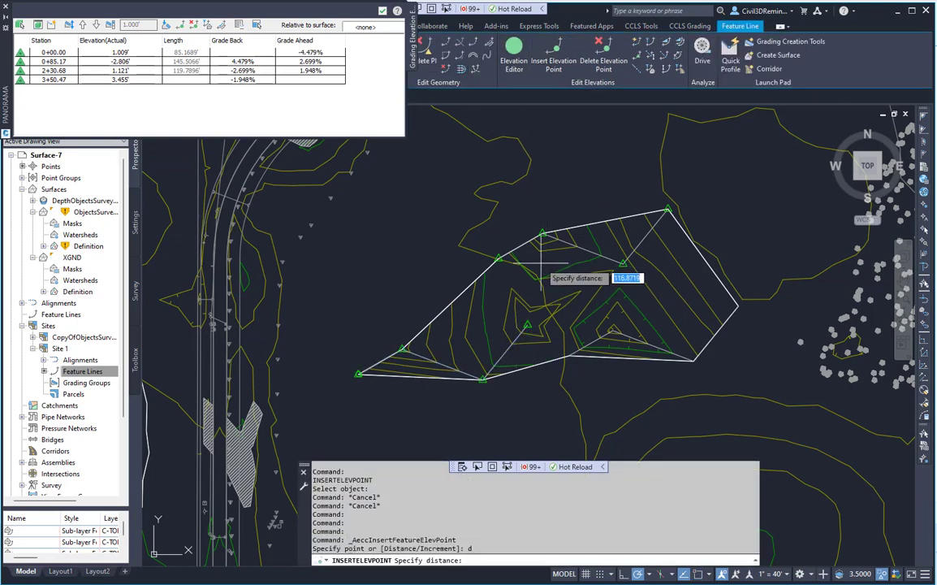
{"action": "key", "text": "Escape"}
Insert elevation points along the southwestern feature line using the Increment option with a distance of 1 between points.
{"action": "left_click", "coordinate": [480, 57]}
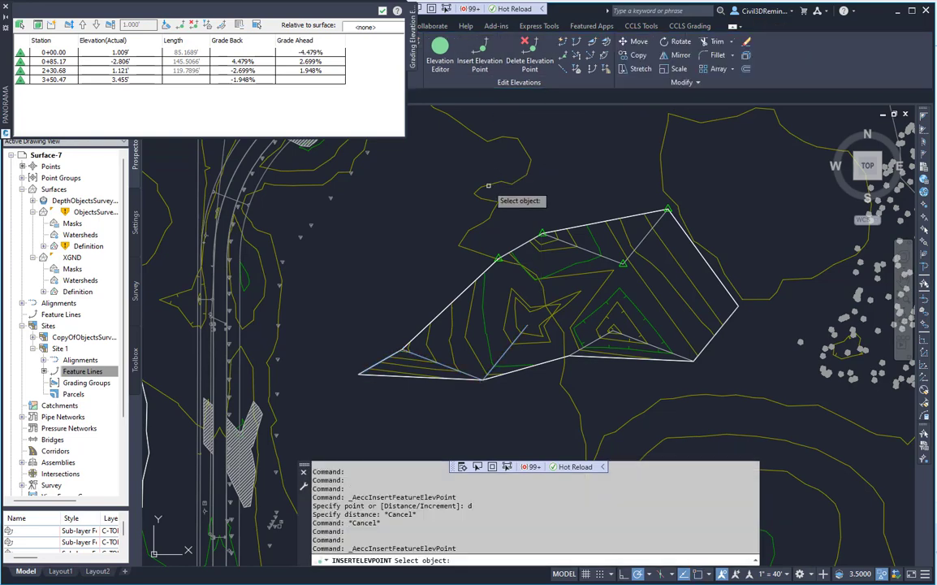
{"action": "left_click", "coordinate": [509, 350]}
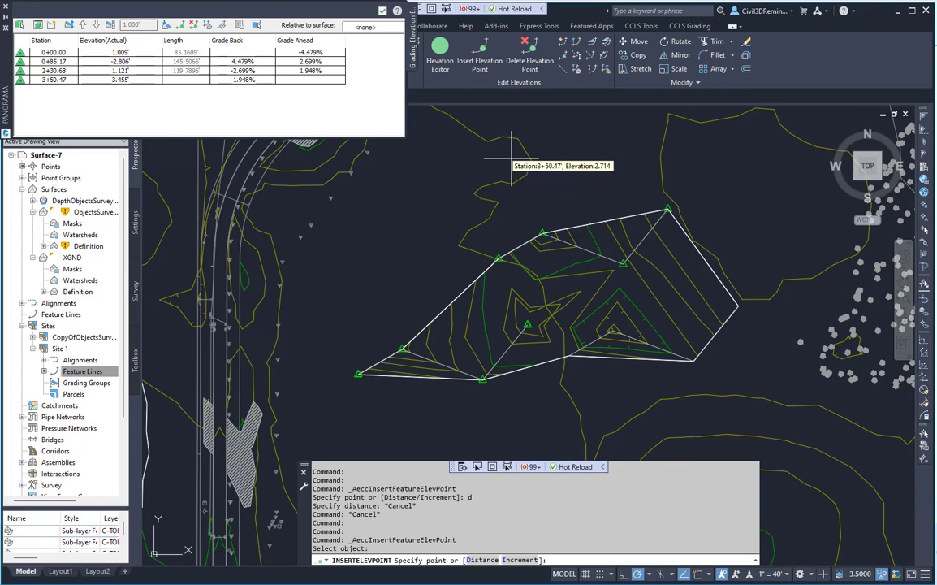
{"action": "type", "text": "i"}
{"action": "key", "text": "Return"}
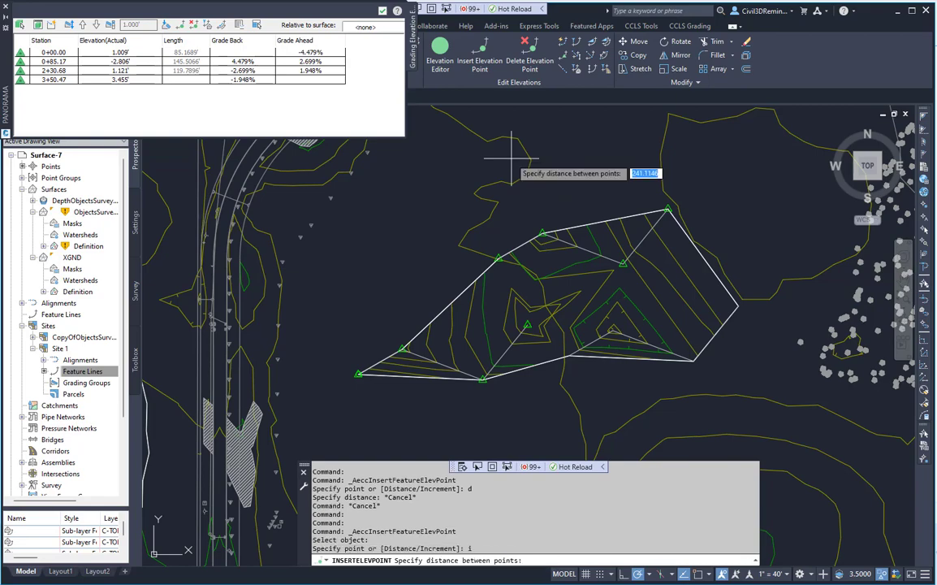
{"action": "type", "text": "1"}
{"action": "key", "text": "Return"}
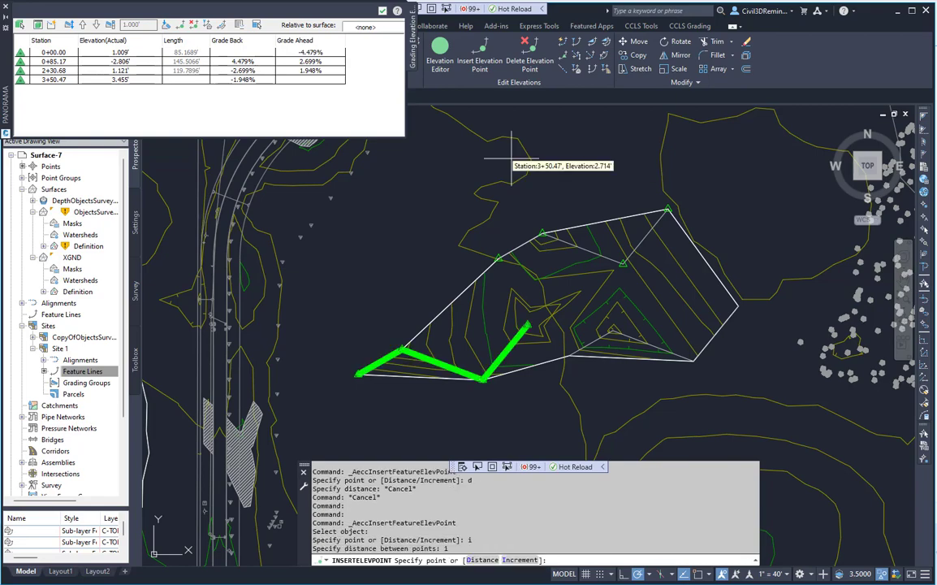
{"action": "left_click", "coordinate": [607, 261]}
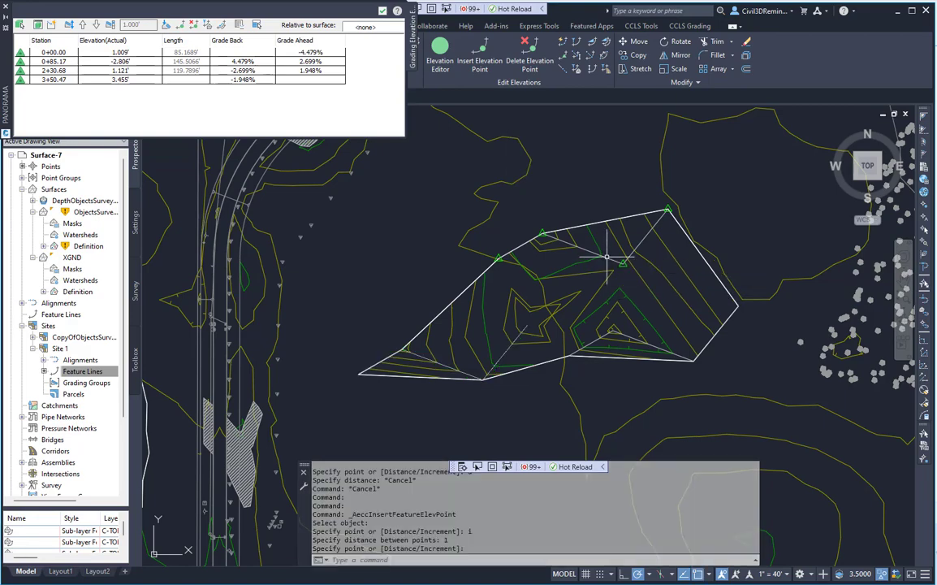
Insert elevation points along the northern feature line using an increment of 1 between points.
{"action": "key", "text": "Return"}
{"action": "left_click", "coordinate": [605, 261]}
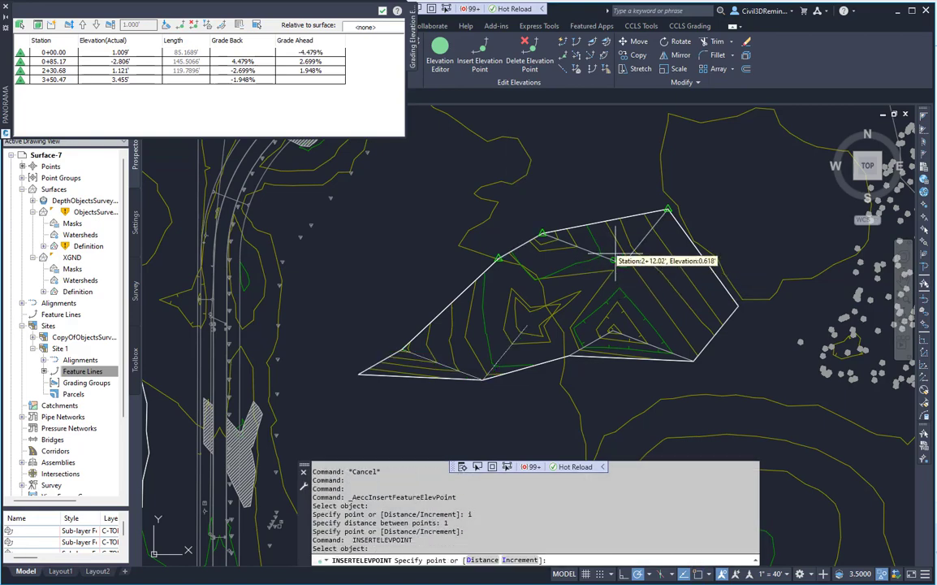
{"action": "mouse_move", "coordinate": [615, 260]}
{"action": "type", "text": "i"}
{"action": "key", "text": "Return"}
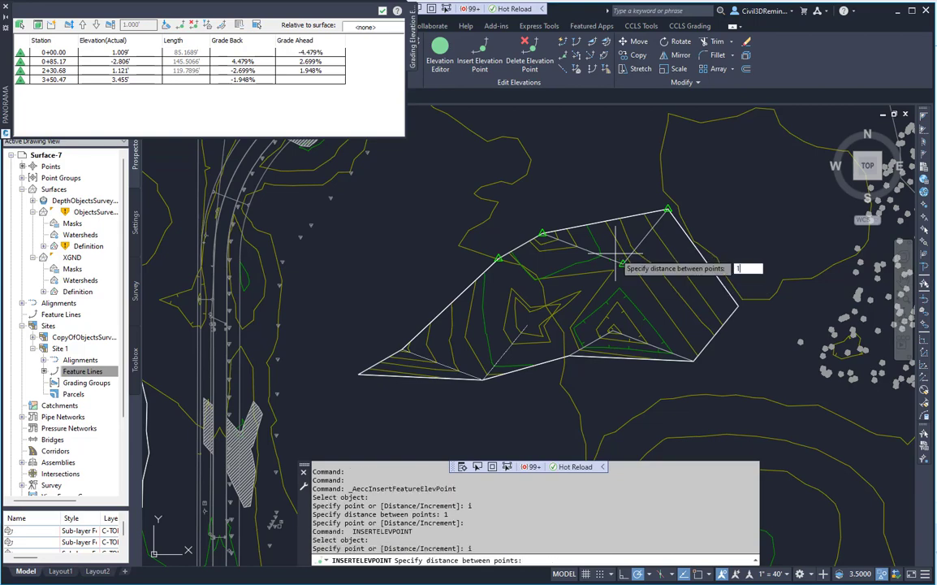
{"action": "type", "text": "1"}
{"action": "key", "text": "Return"}
{"action": "key", "text": "Return"}
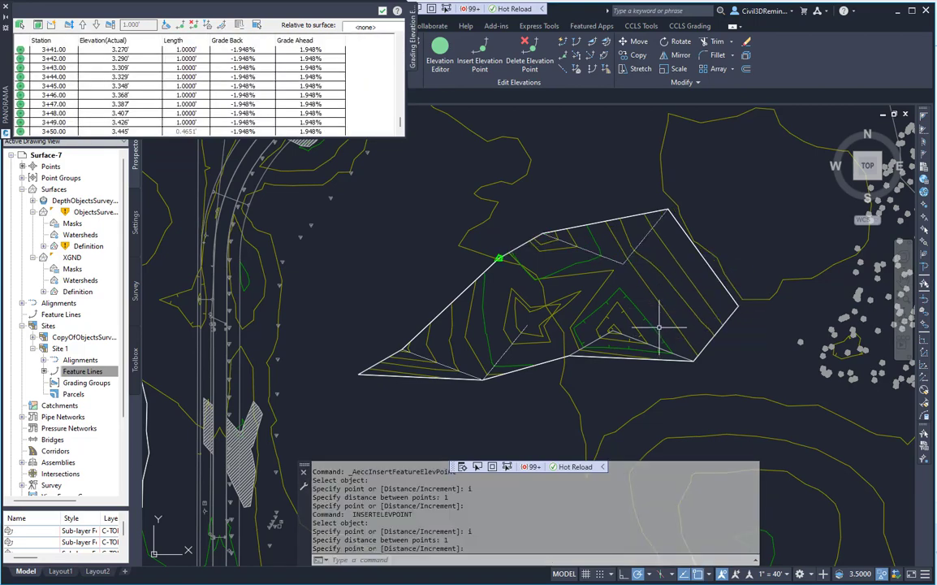
Insert elevation points at an increment of 1 along the southeastern feature line and select it briefly to check them.
{"action": "key", "text": "Return"}
{"action": "type", "text": "elect object: e"}
{"action": "key", "text": "Return"}
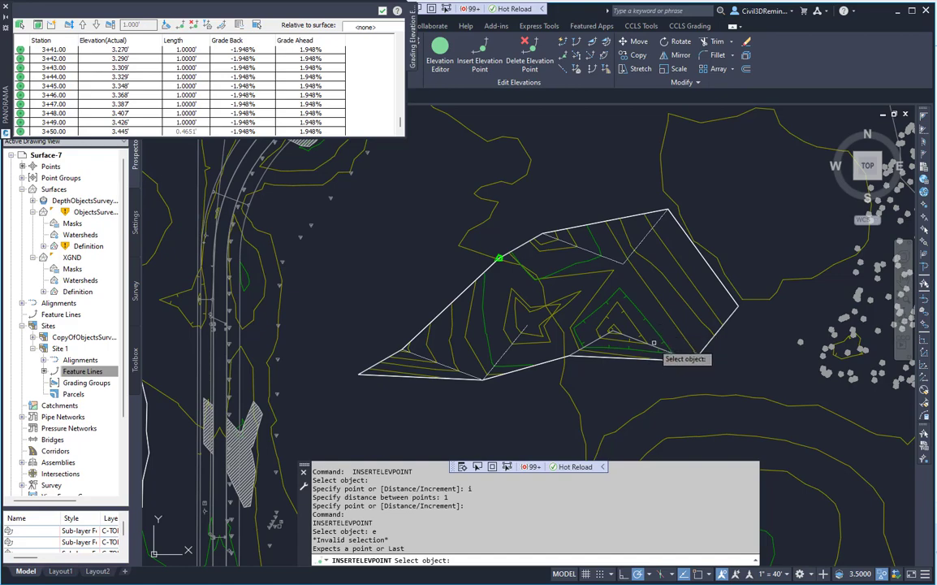
{"action": "left_click", "coordinate": [654, 346]}
{"action": "type", "text": "i"}
{"action": "key", "text": "Return"}
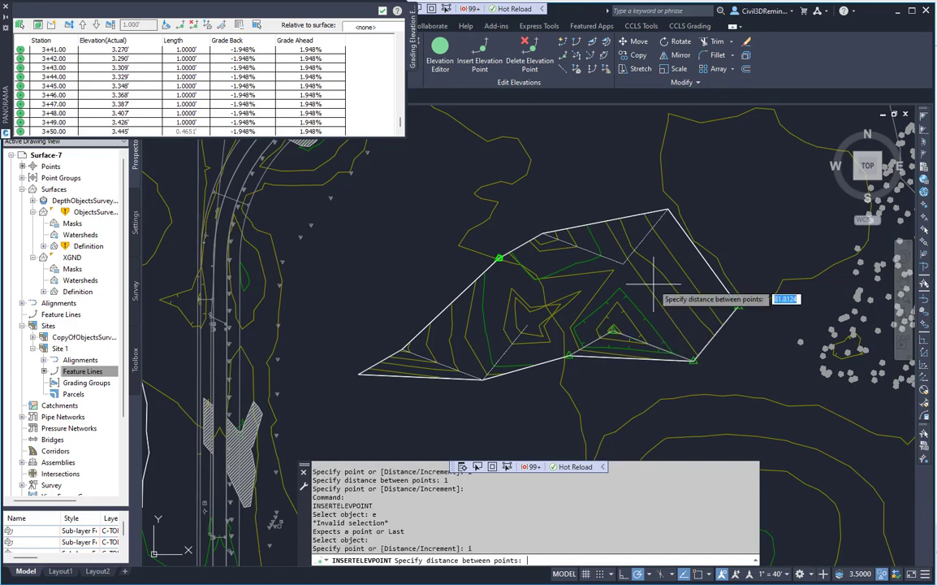
{"action": "type", "text": "1"}
{"action": "key", "text": "Return"}
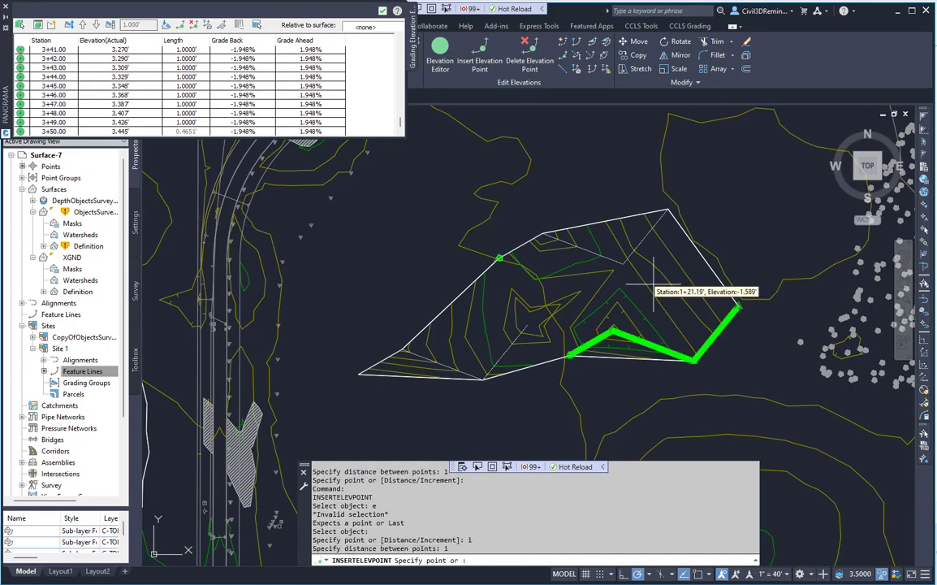
{"action": "key", "text": "Return"}
{"action": "scroll", "coordinate": [656, 351], "scroll_direction": "up", "scroll_amount": 8}
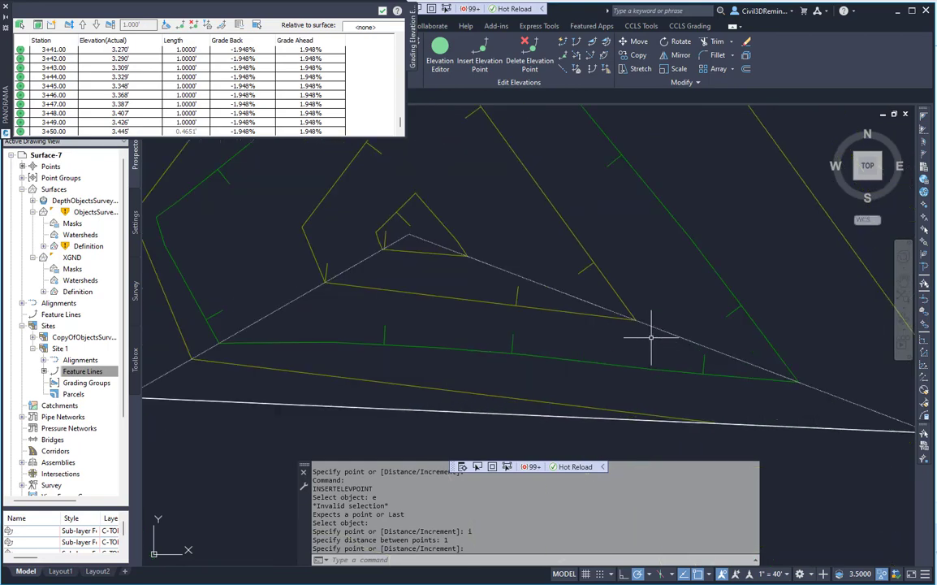
{"action": "key", "text": "Escape"}
{"action": "left_click", "coordinate": [654, 328]}
{"action": "scroll", "coordinate": [622, 314], "scroll_direction": "down", "scroll_amount": 8}
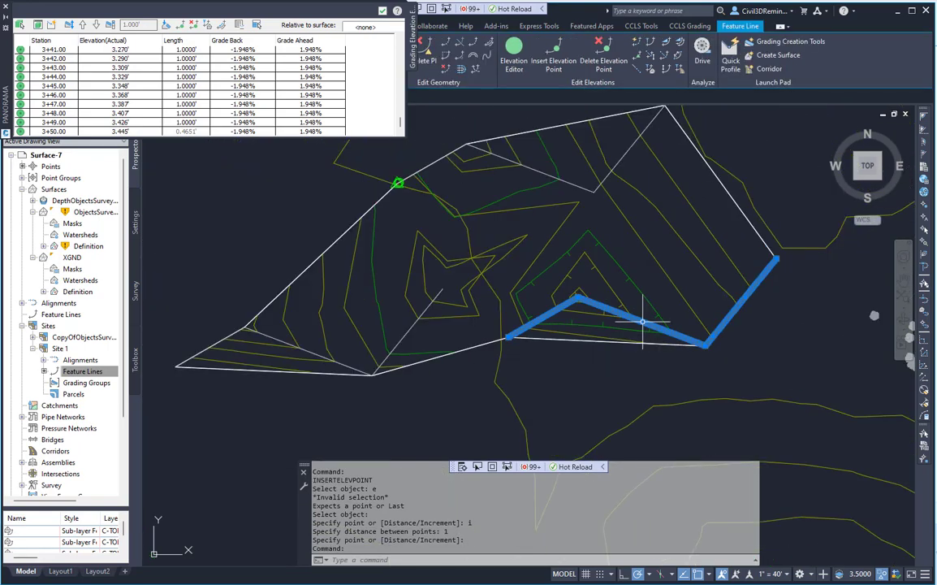
{"action": "key", "text": "Escape"}
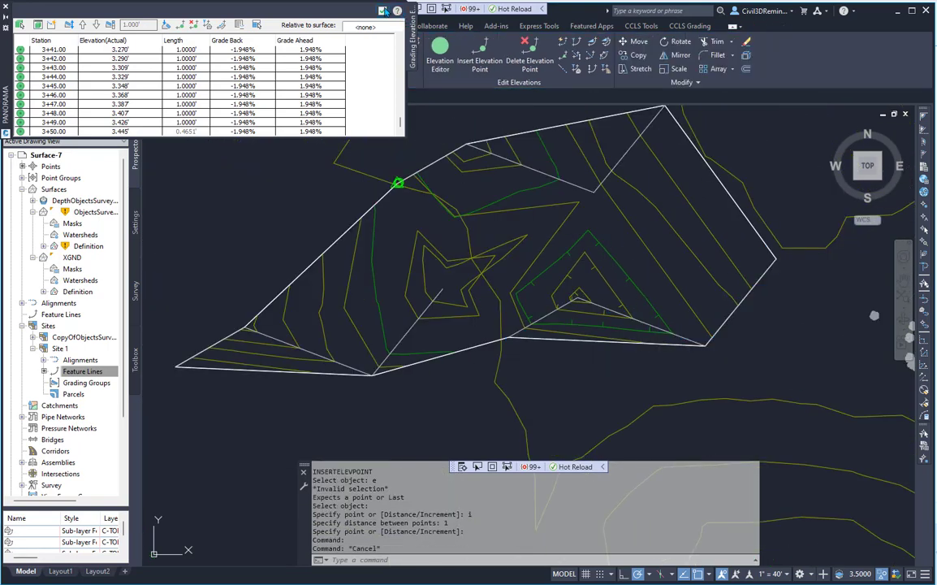
Set the elevations of all three feature lines from the DepthObjectsSurveyed surface with intermediate grade break points turned off.
{"action": "left_click", "coordinate": [577, 69]}
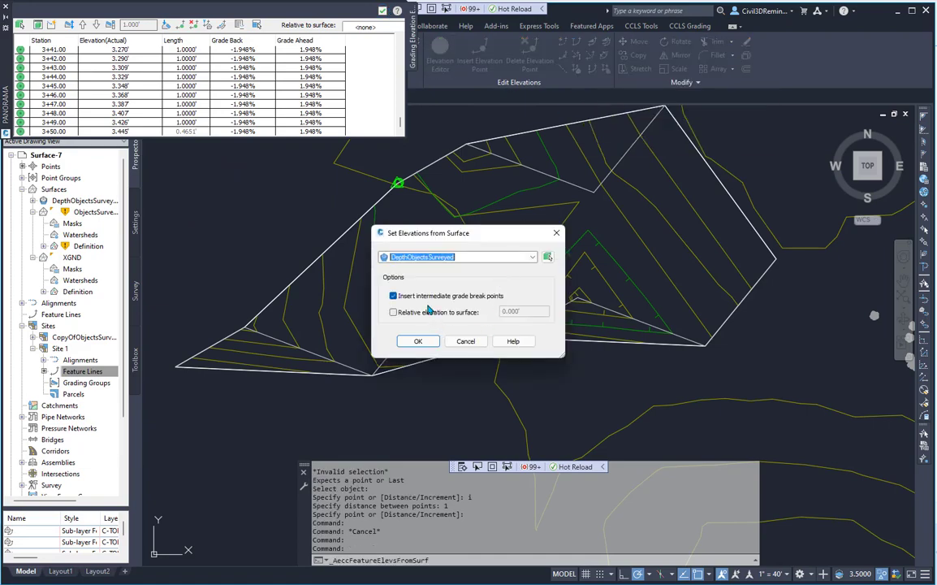
{"action": "left_click", "coordinate": [431, 302]}
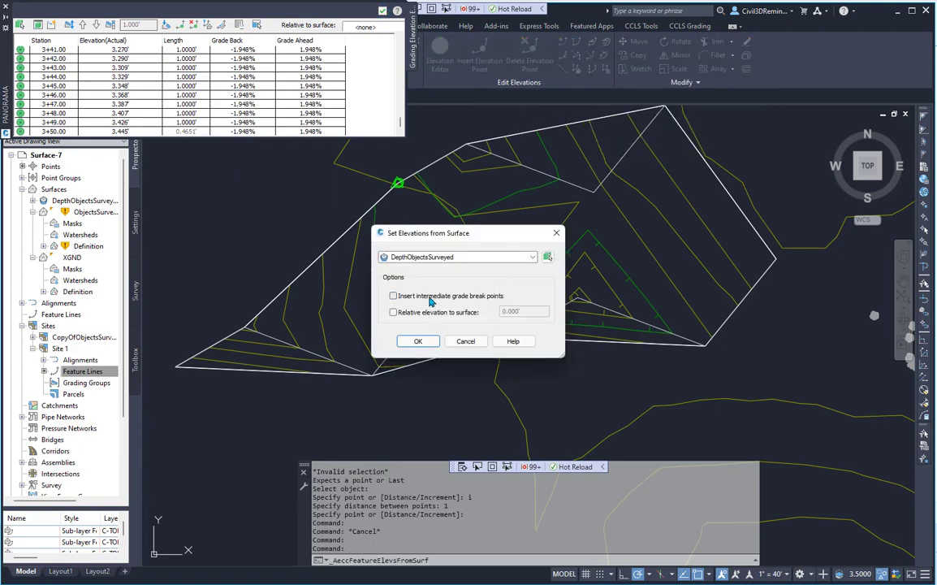
{"action": "left_click", "coordinate": [419, 341]}
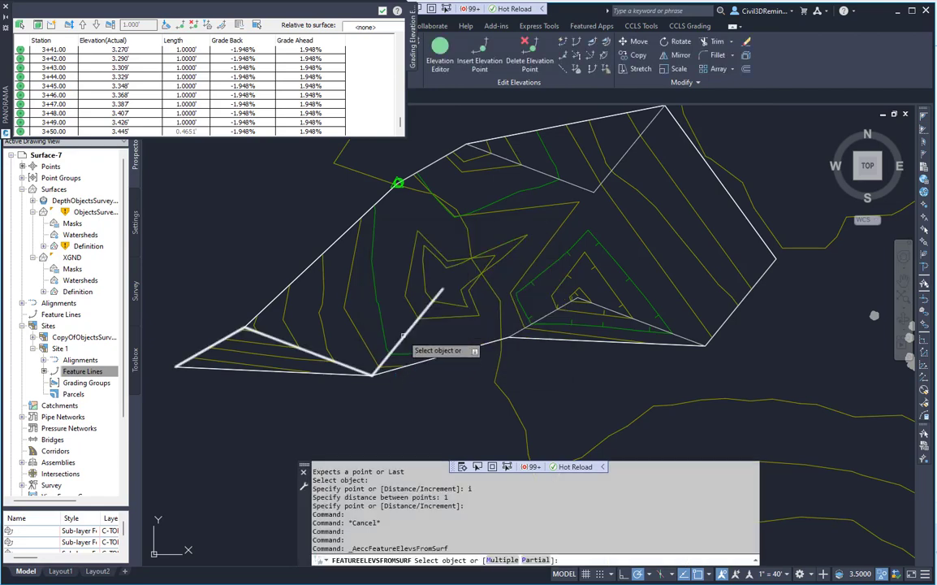
{"action": "left_click", "coordinate": [402, 337]}
{"action": "left_click", "coordinate": [550, 311]}
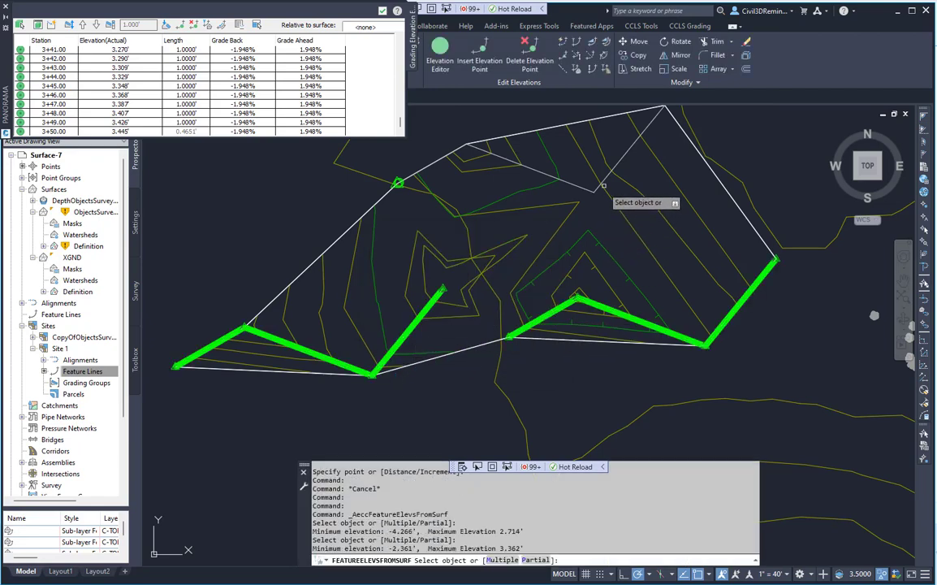
{"action": "left_click", "coordinate": [607, 175]}
{"action": "key", "text": "Return"}
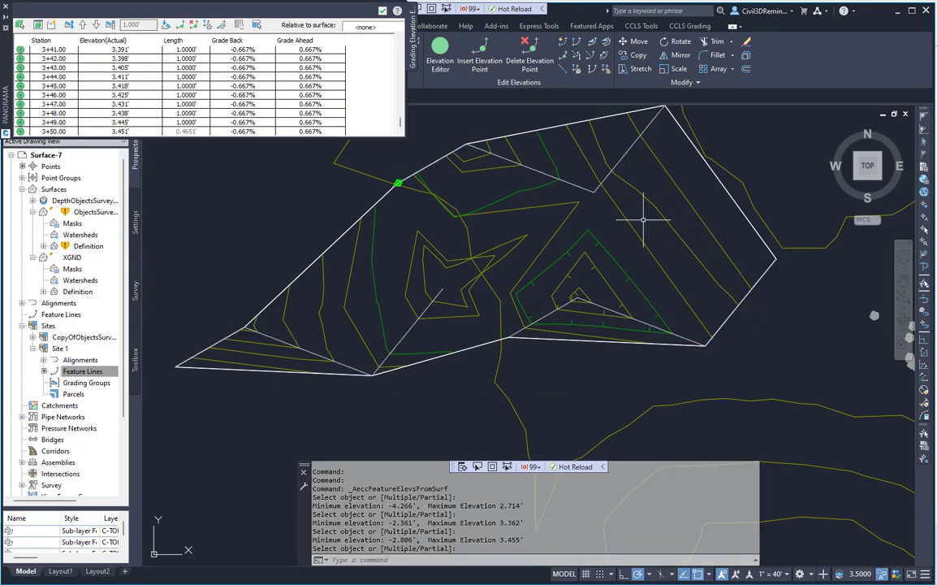
Review the northern feature line's elevations at the 1' stations in the Elevation Editor and inspect the southeastern feature line's points.
{"action": "scroll", "coordinate": [144, 53], "scroll_direction": "up", "scroll_amount": 10}
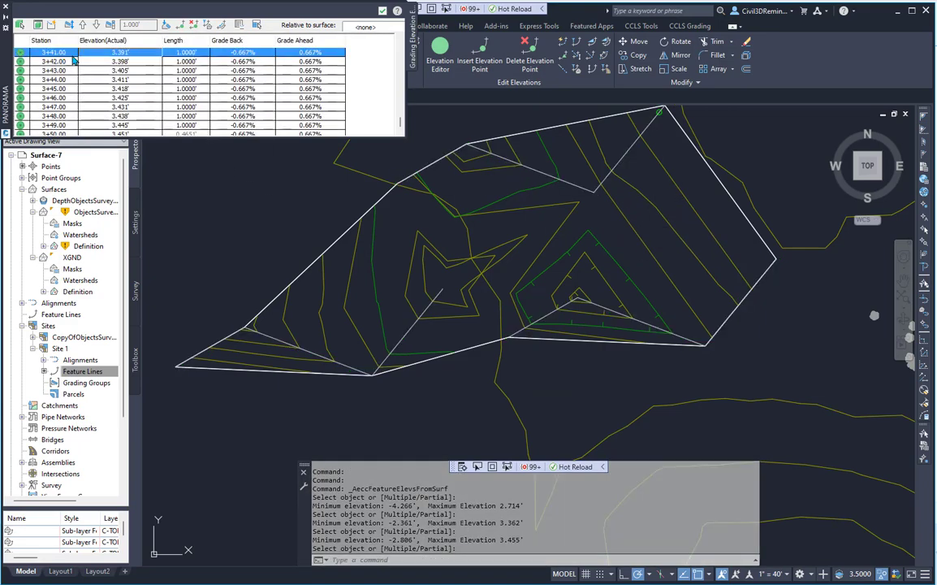
{"action": "scroll", "coordinate": [75, 85], "scroll_direction": "up", "scroll_amount": 20}
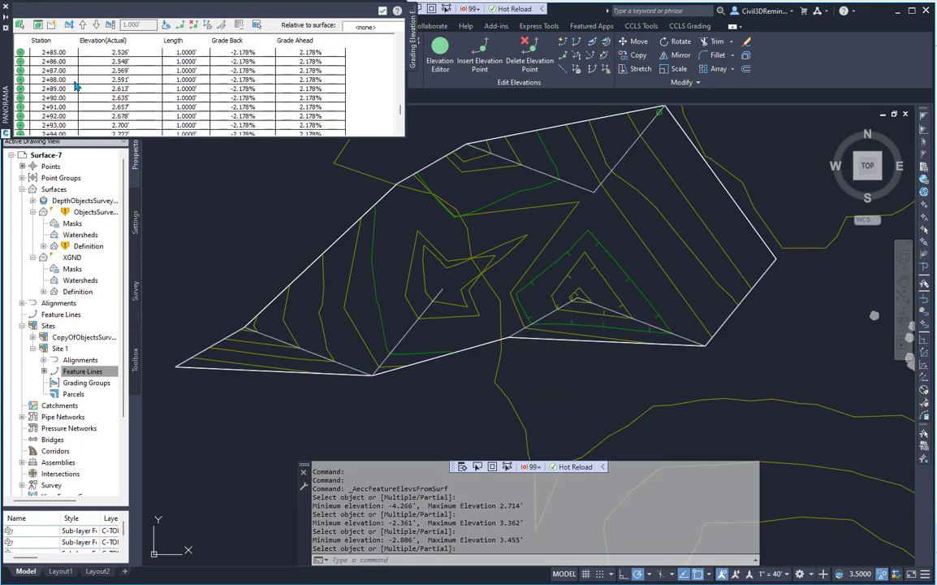
{"action": "scroll", "coordinate": [69, 91], "scroll_direction": "up", "scroll_amount": 17}
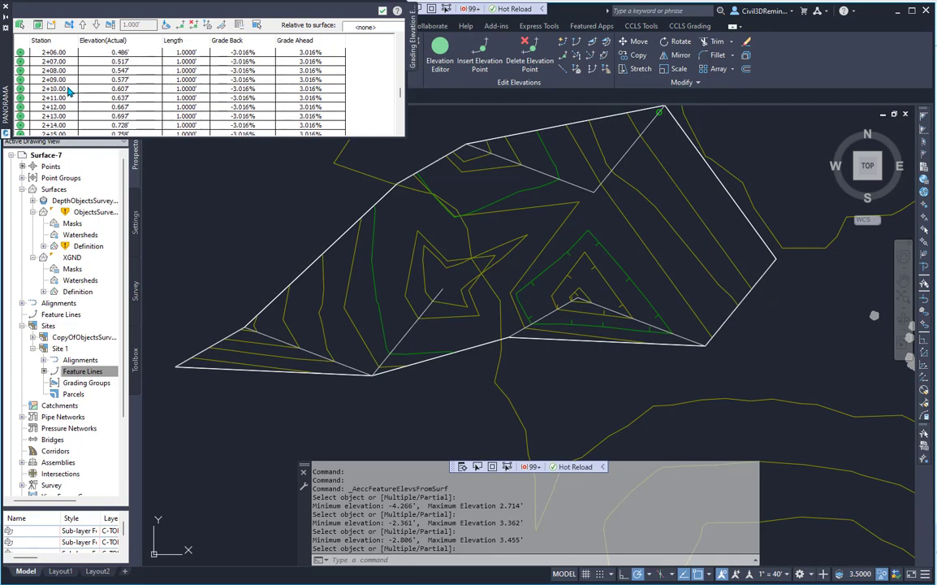
{"action": "scroll", "coordinate": [69, 92], "scroll_direction": "up", "scroll_amount": 20}
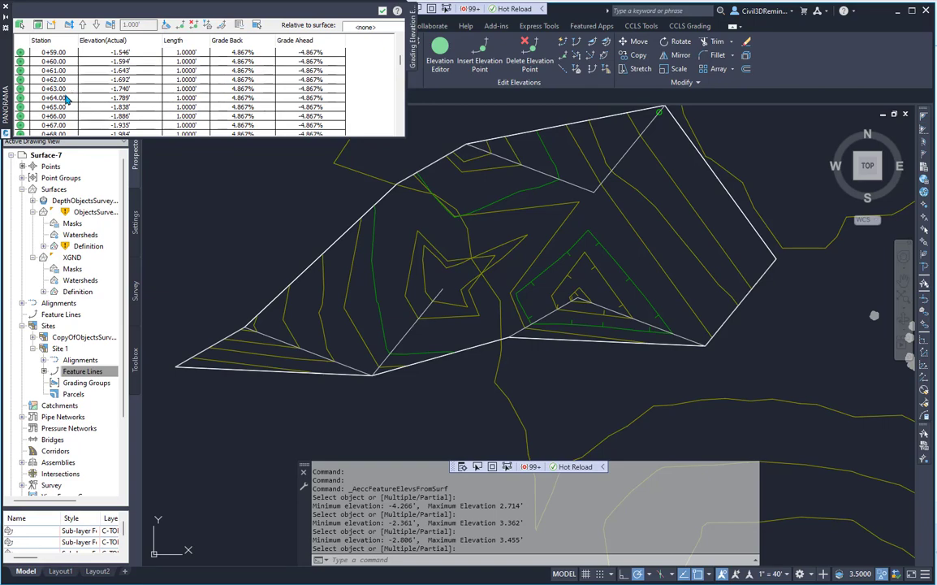
{"action": "left_click", "coordinate": [546, 316]}
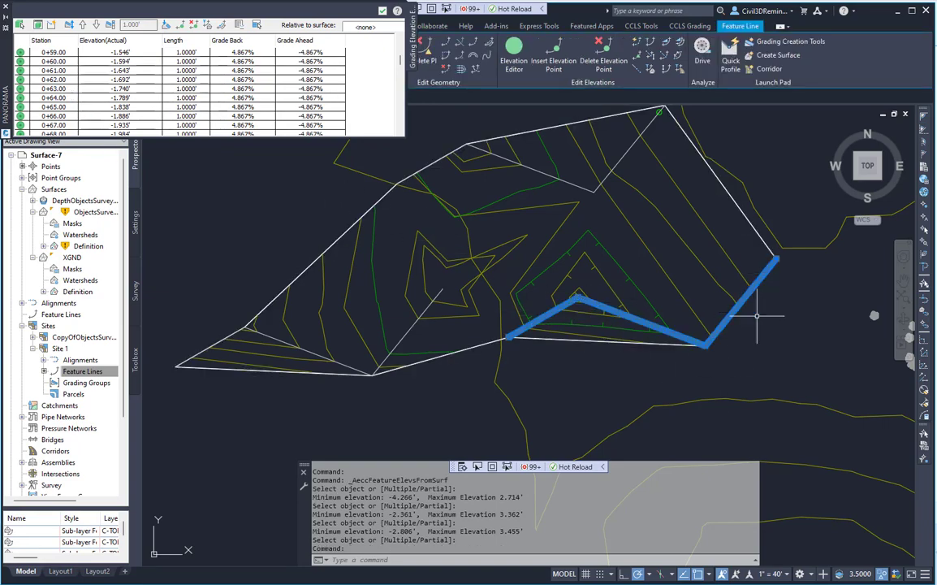
{"action": "key", "text": "Escape"}
{"action": "scroll", "coordinate": [621, 372], "scroll_direction": "down", "scroll_amount": 2}
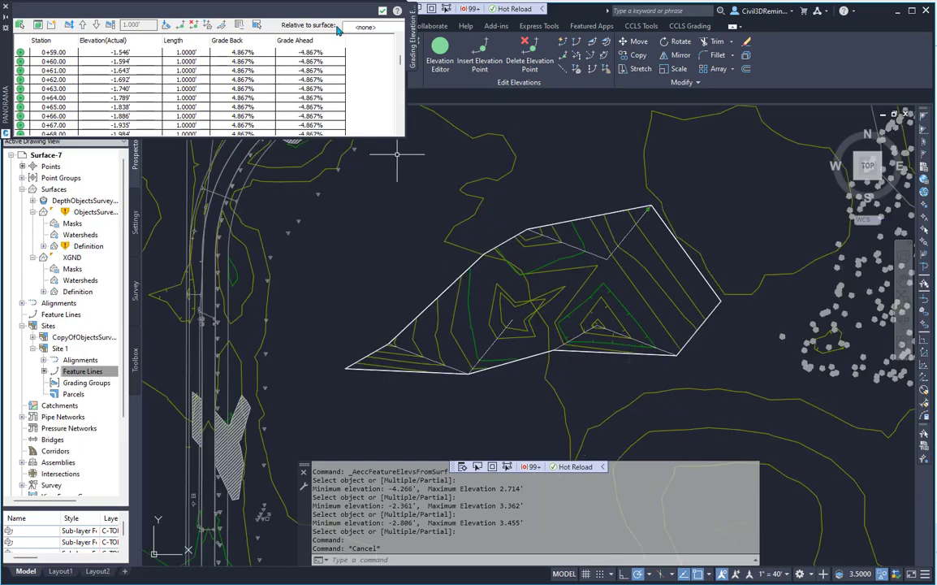